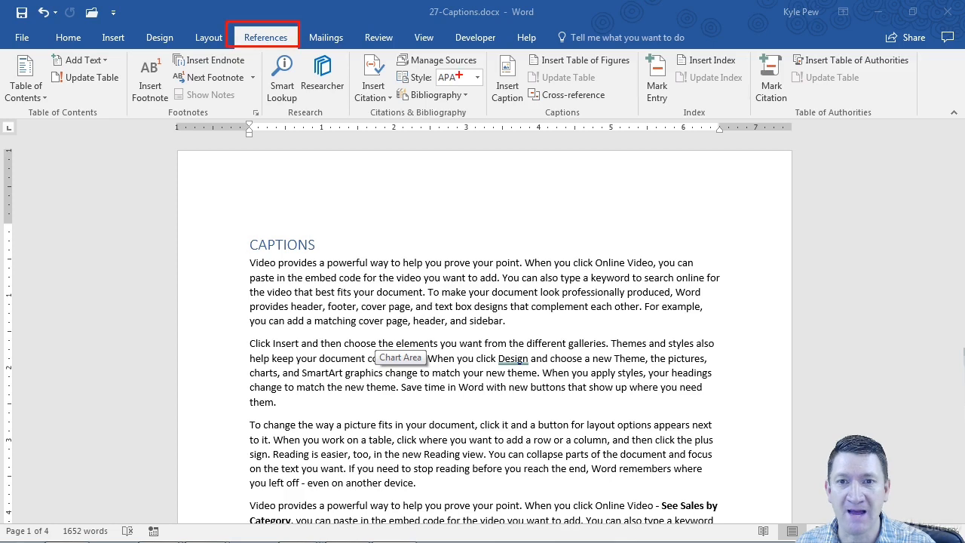
Examine the existing captions under the column chart, the sources table and the cheetah picture in the document.
mouse_move(488, 51)
left_mouse_down()
mouse_move(563, 95)
mouse_move(644, 121)
left_mouse_up()
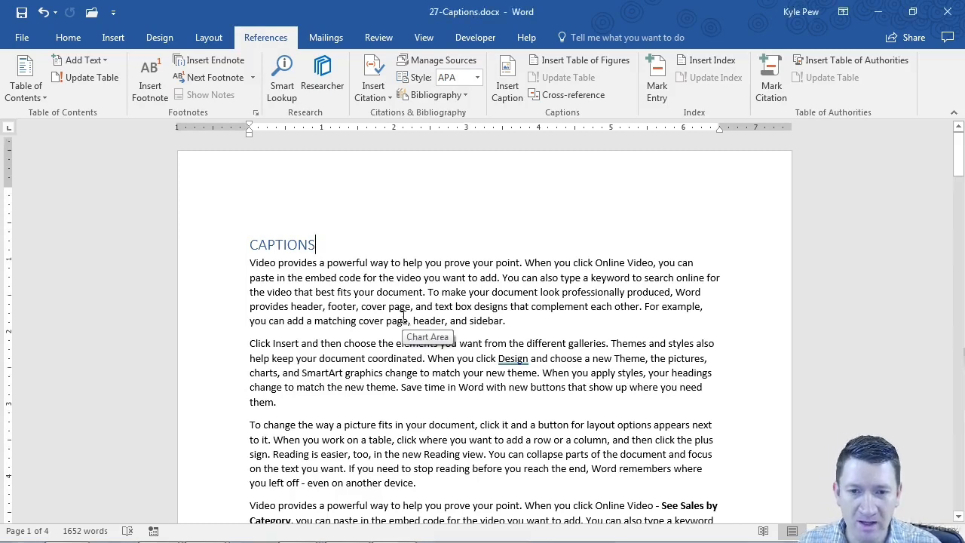
scroll(402, 320, "down", 7)
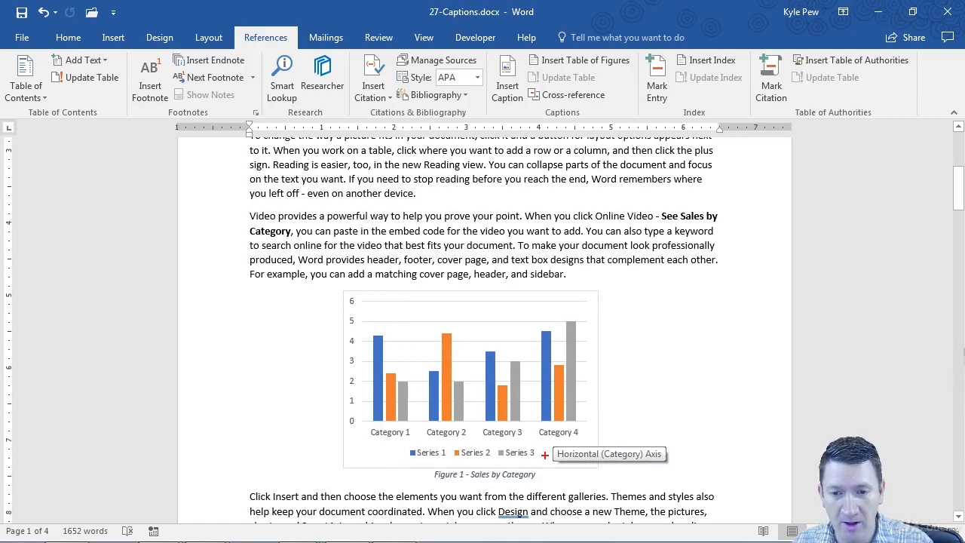
left_click_drag(425, 466, 544, 486)
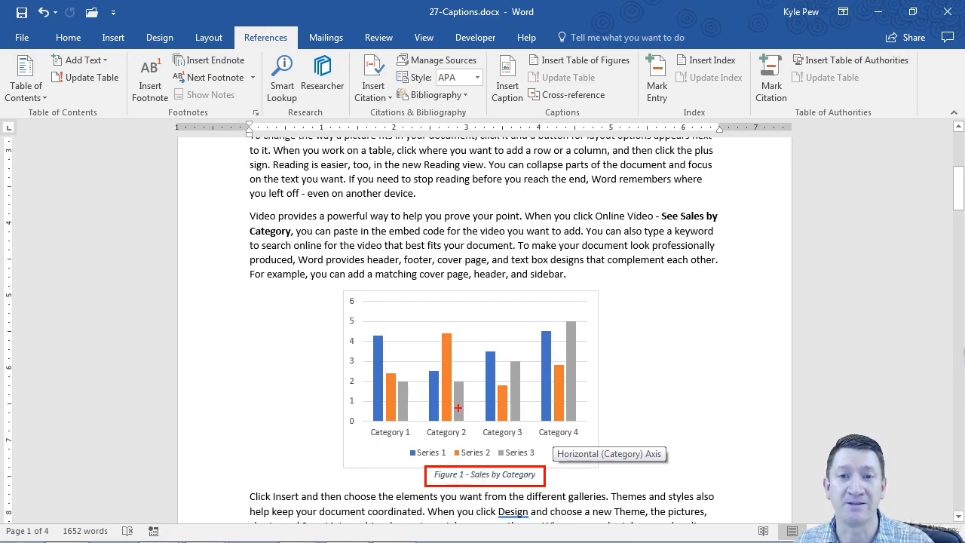
scroll(552, 434, "down", 8)
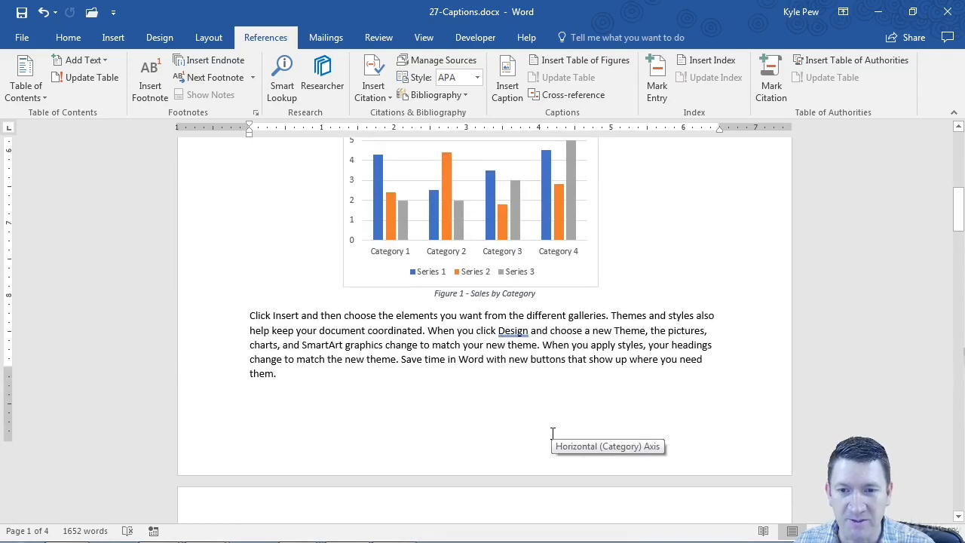
scroll(553, 434, "down", 11)
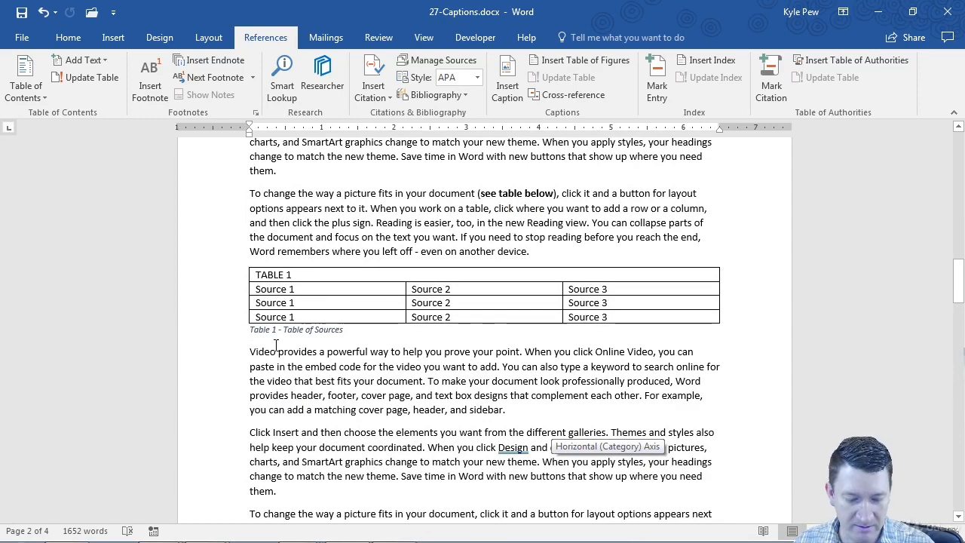
key("ctrl+2")
mouse_move(247, 325)
left_mouse_down()
mouse_move(332, 352)
mouse_move(366, 344)
left_mouse_up()
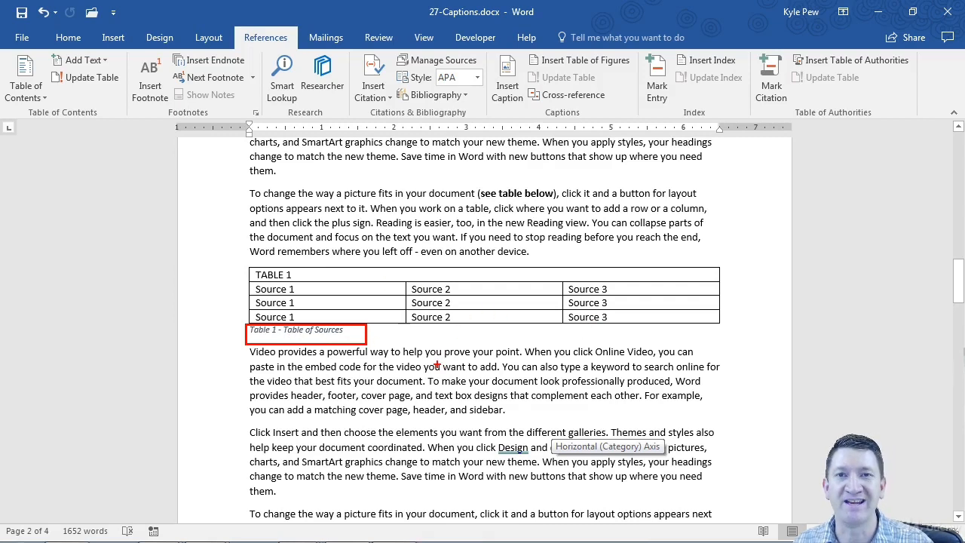
key("Escape")
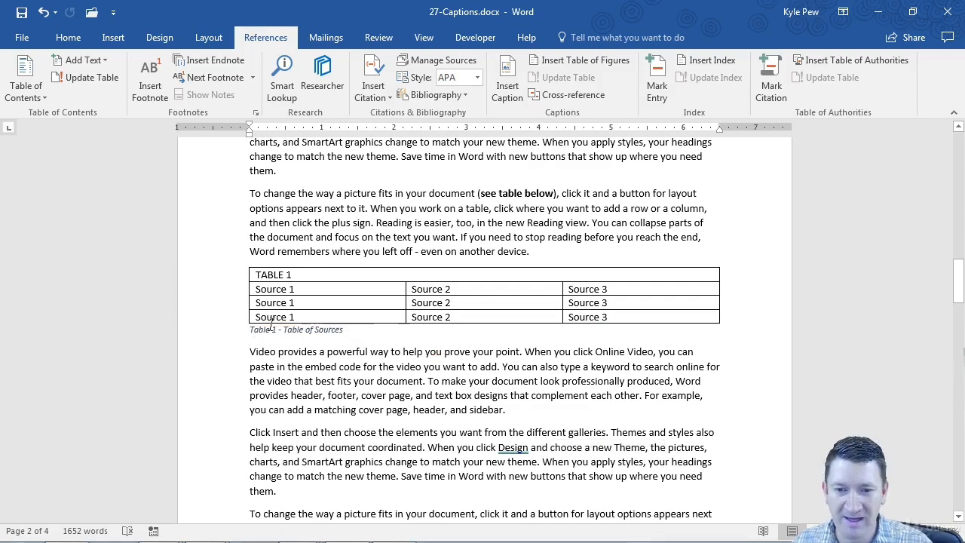
scroll(304, 326, "down", 7)
scroll(304, 326, "down", 8)
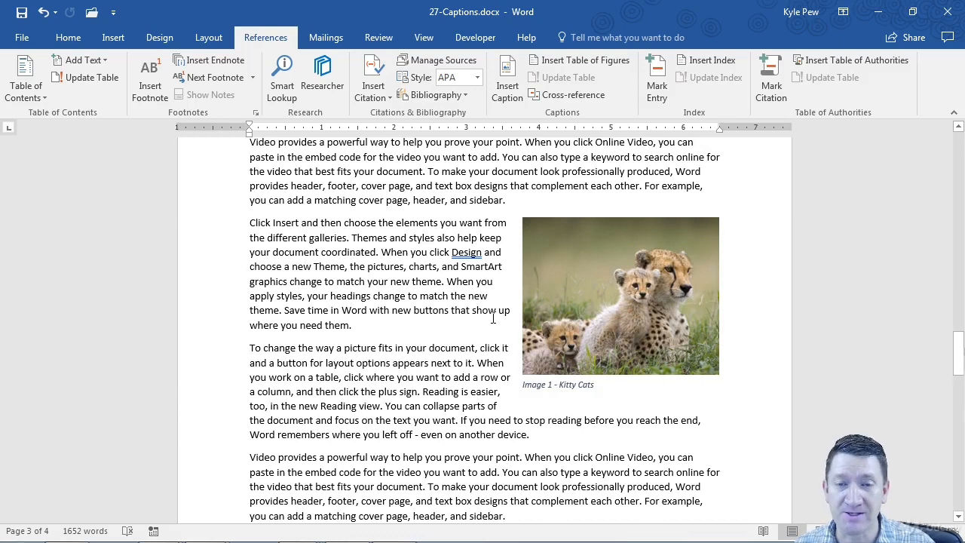
scroll(478, 322, "up", 20)
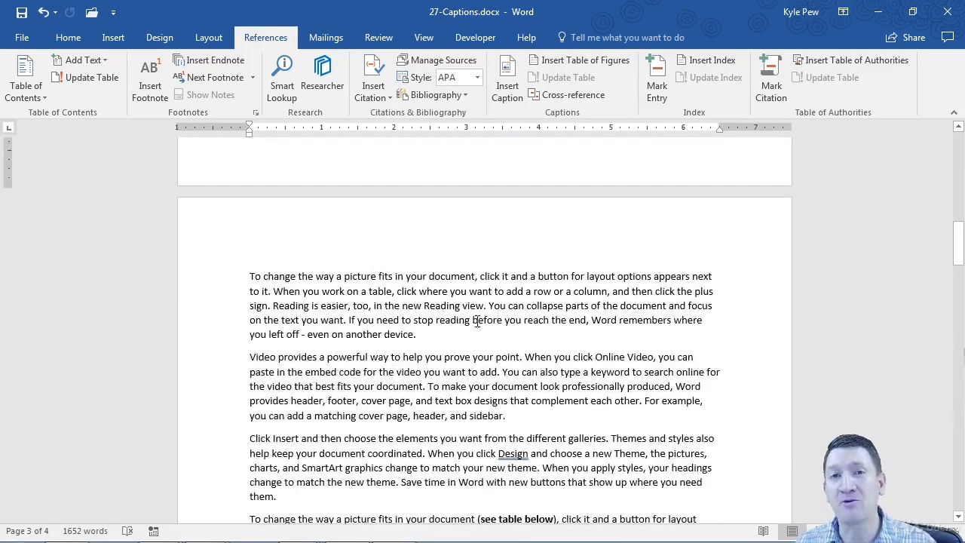
scroll(477, 322, "up", 5)
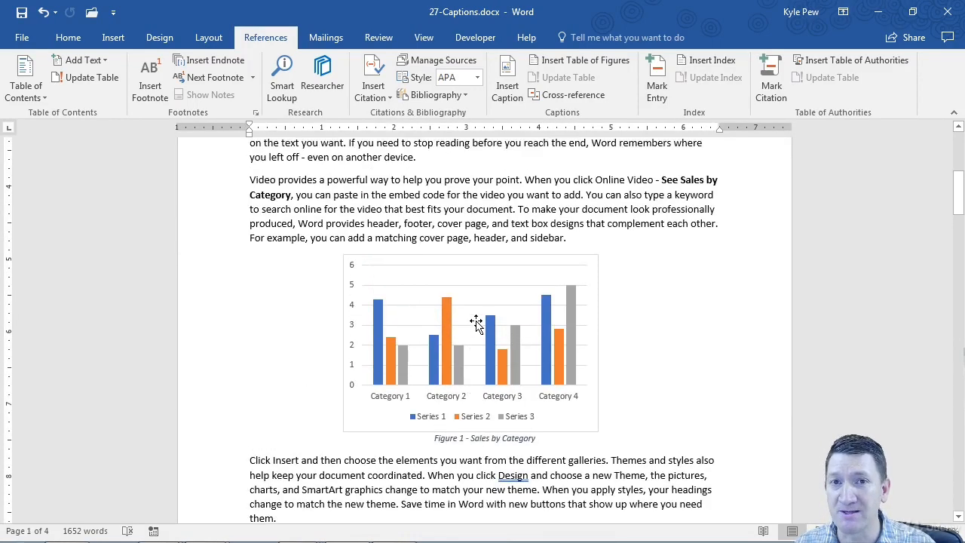
scroll(475, 322, "up", 1)
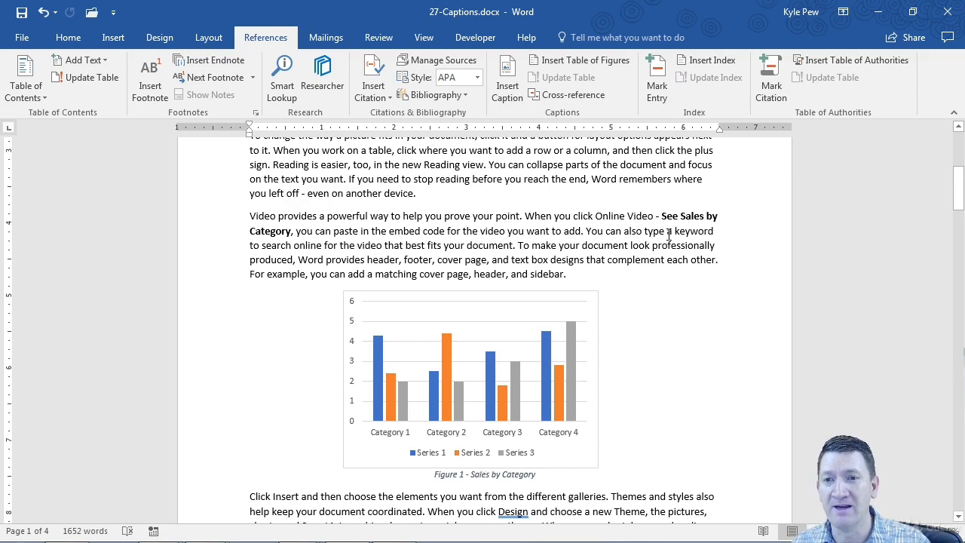
Follow the bold in-text cross-references "See Sales by Category" and "see table below" to their captioned items.
left_click(276, 237, "ctrl")
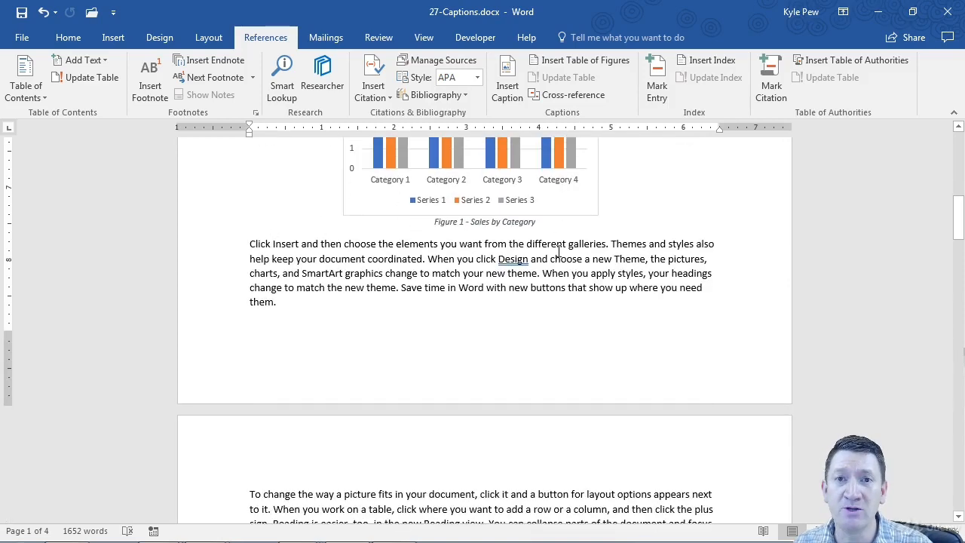
scroll(494, 239, "down", 10)
scroll(490, 239, "down", 1)
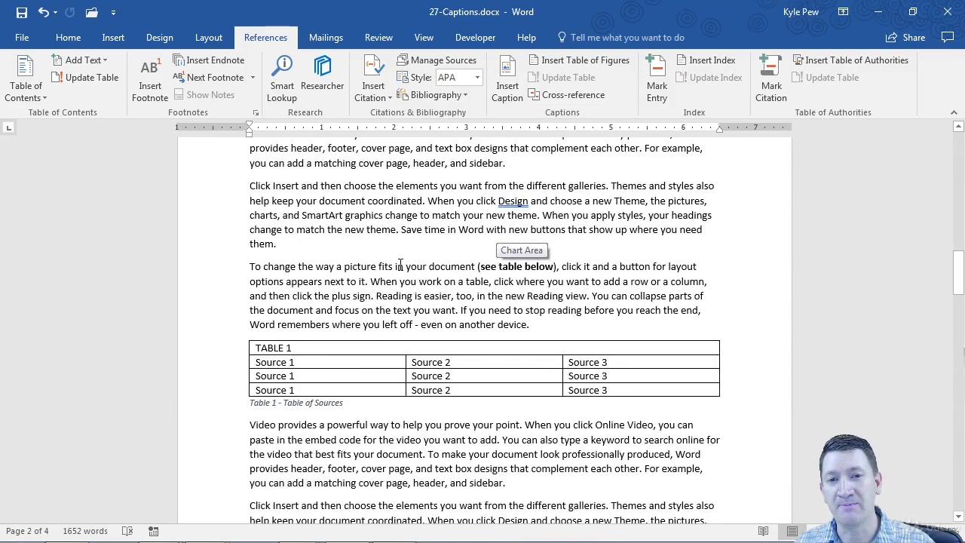
left_click(525, 266, "ctrl")
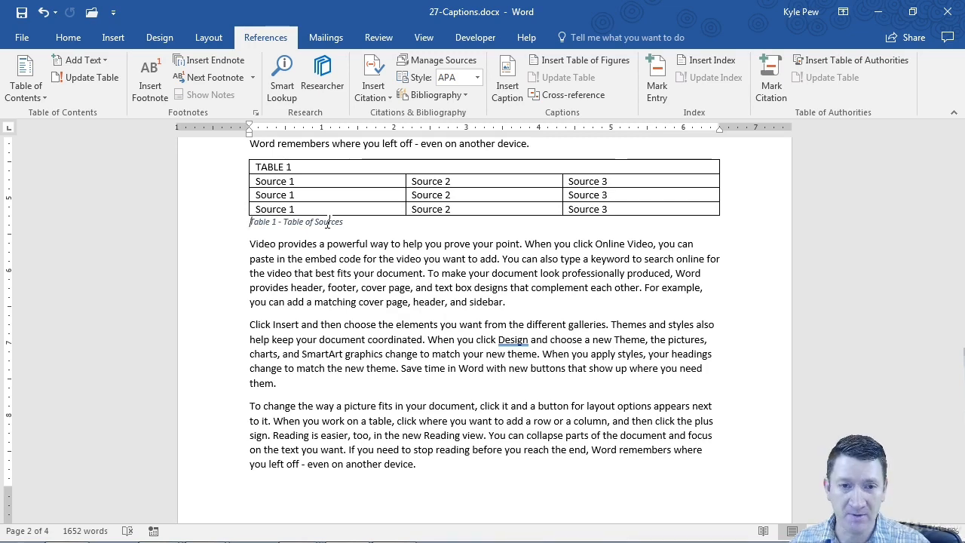
Look over the Table of Figures on the last page and follow its "Figure 1 - Sales by Category" entry.
scroll(341, 301, "down", 15)
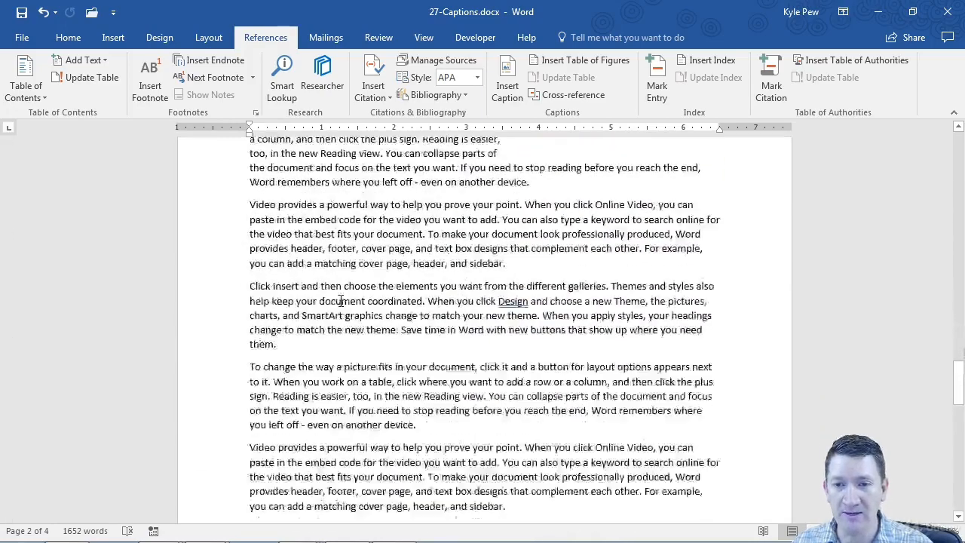
scroll(341, 300, "down", 6)
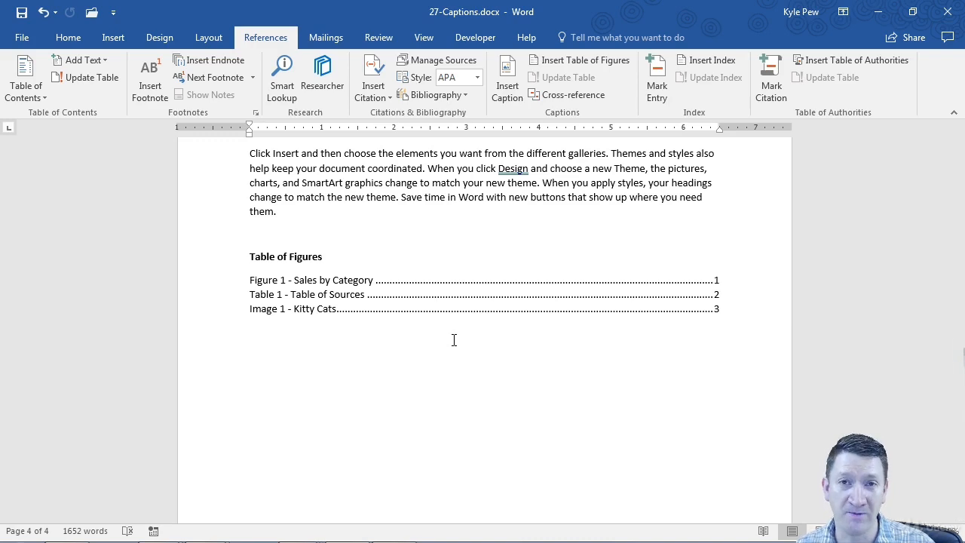
left_click(317, 283, "ctrl")
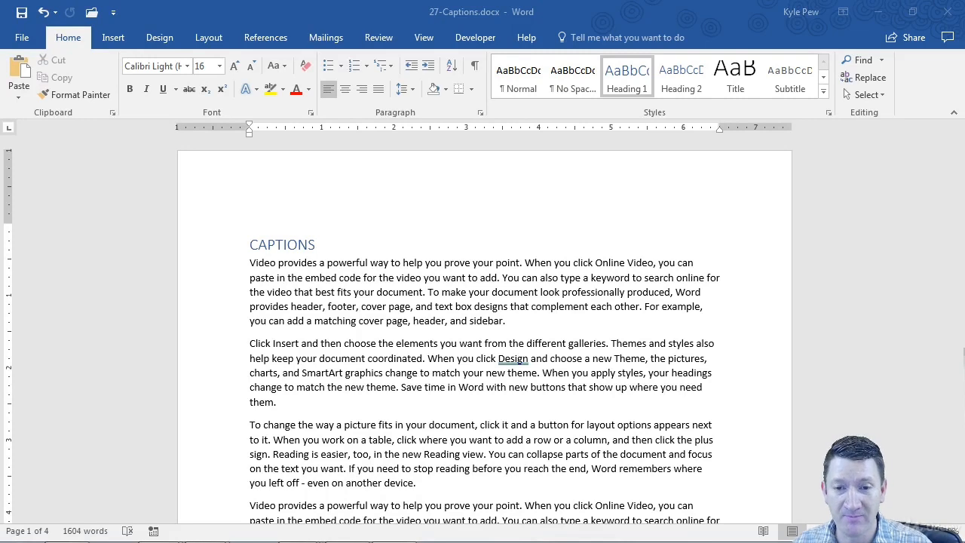
Place the text cursor on the empty line directly below the column chart and center that line.
scroll(390, 352, "down", 2)
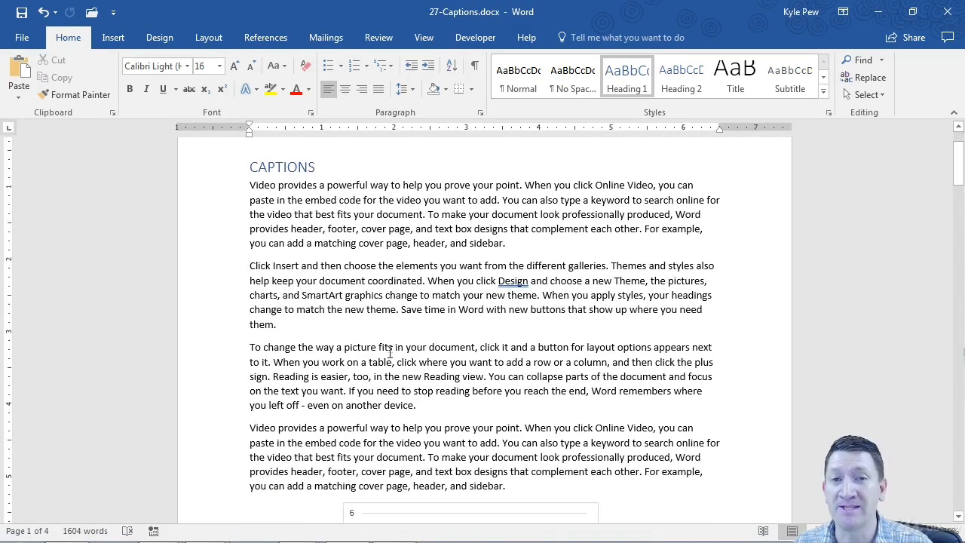
scroll(390, 351, "down", 4)
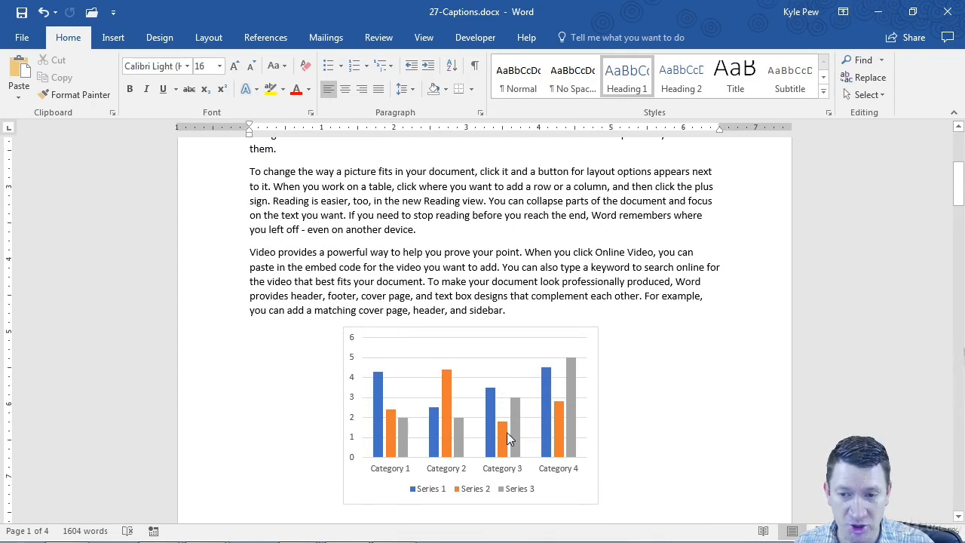
scroll(285, 354, "down", 2)
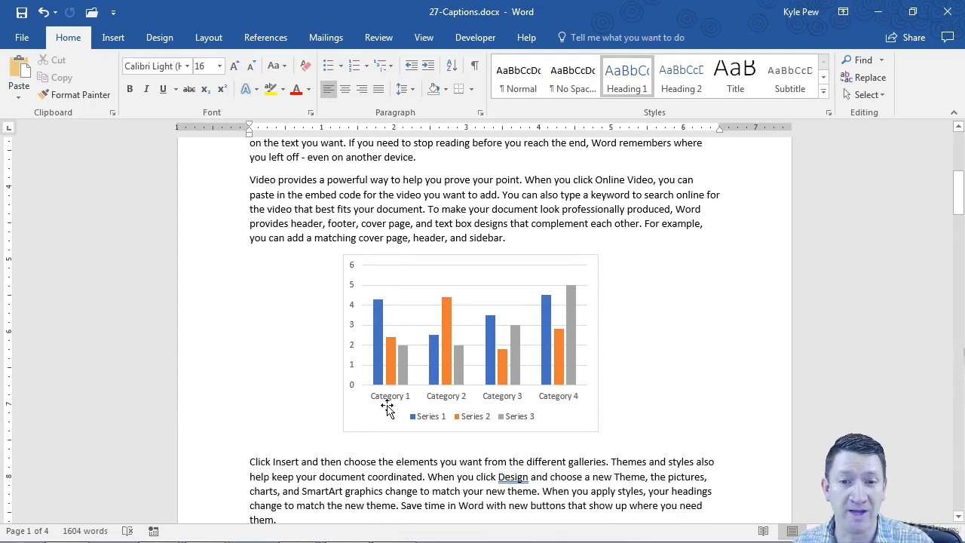
left_click(430, 438)
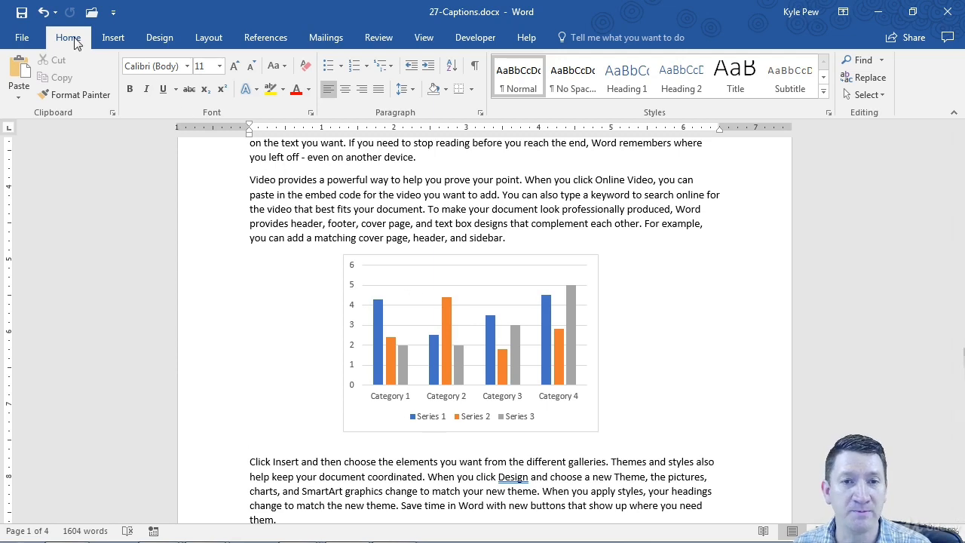
left_click(343, 92)
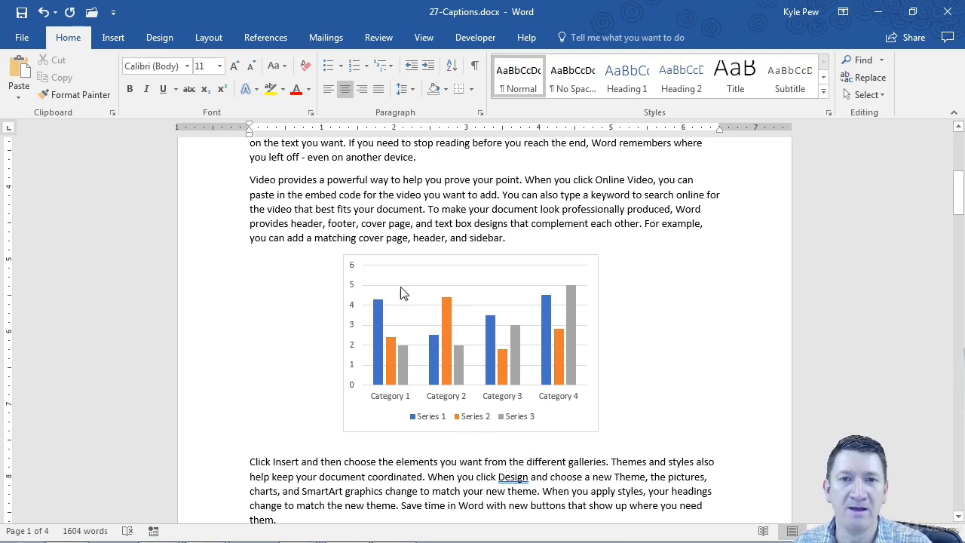
Start inserting a caption below the column chart and set its label to Figure.
left_click(274, 44)
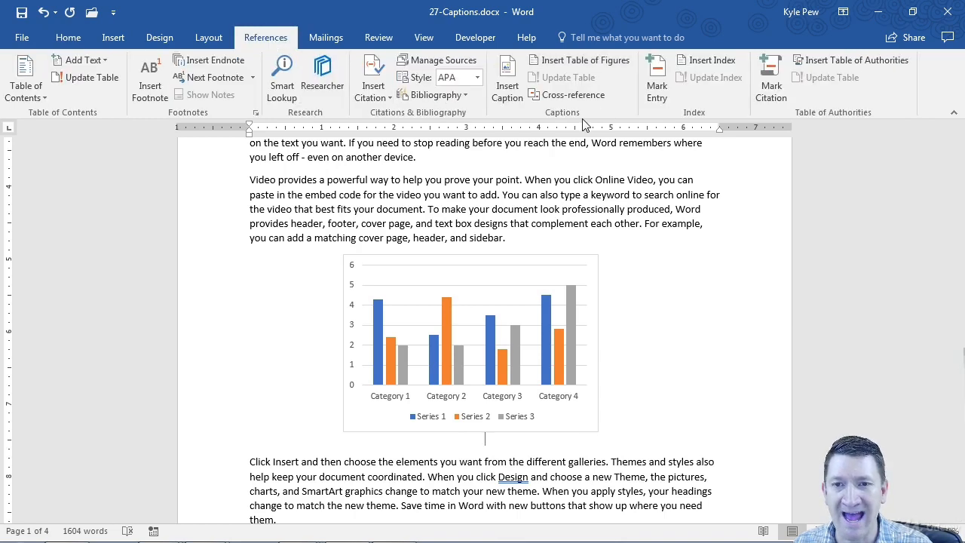
left_click(507, 91)
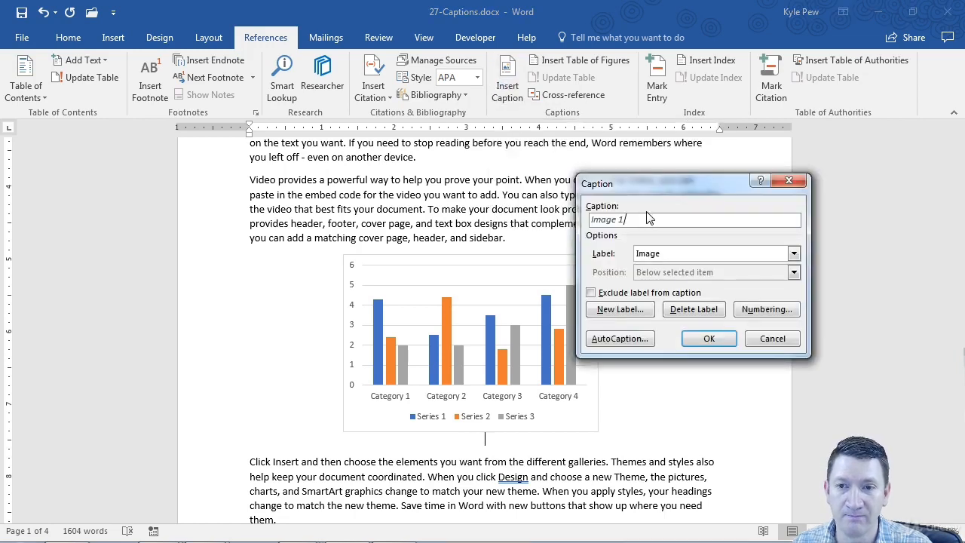
left_click(732, 260)
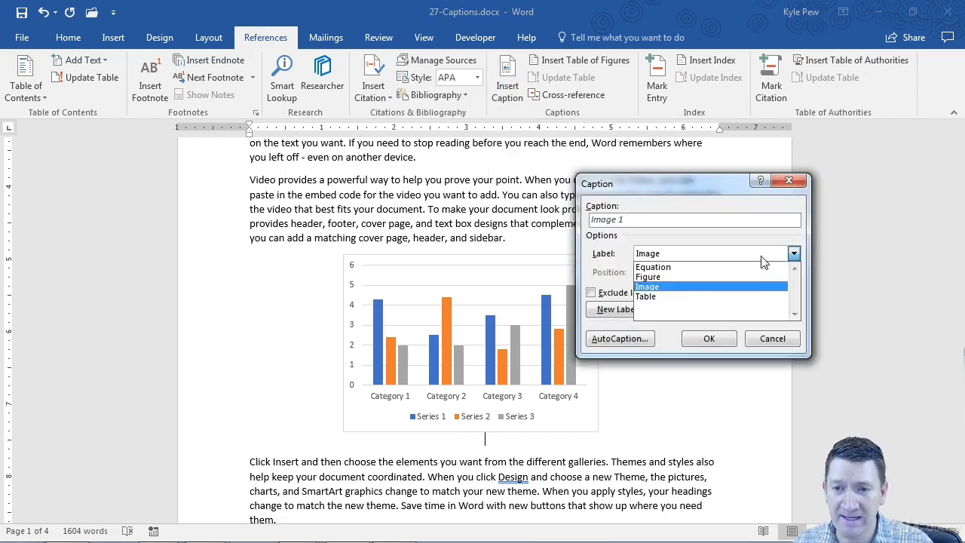
left_click(661, 277)
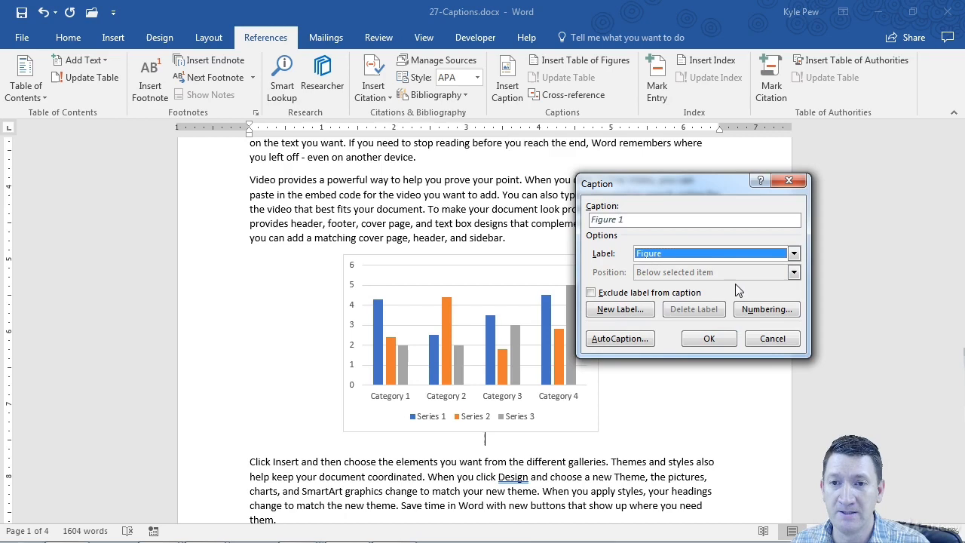
Complete the chart's caption text as "Figure 1 - Sales by Category" and insert it.
left_click(631, 220)
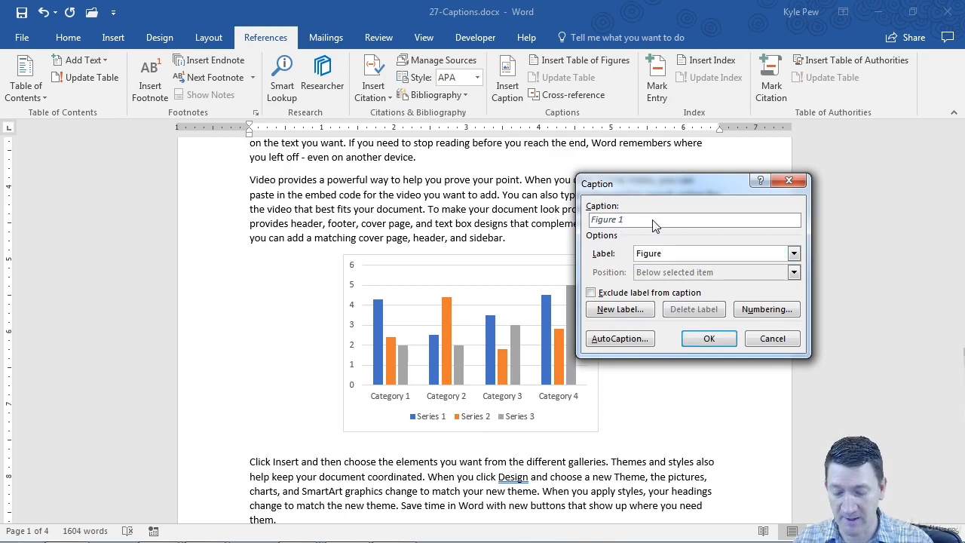
type("- ")
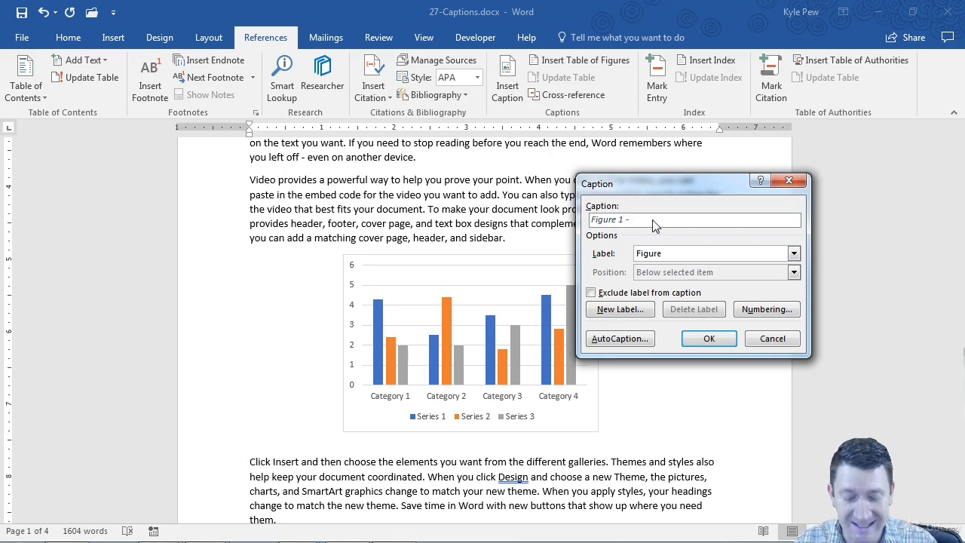
type("Sales")
key("BackSpace")
key("BackSpace")
key("BackSpace")
key("BackSpace")
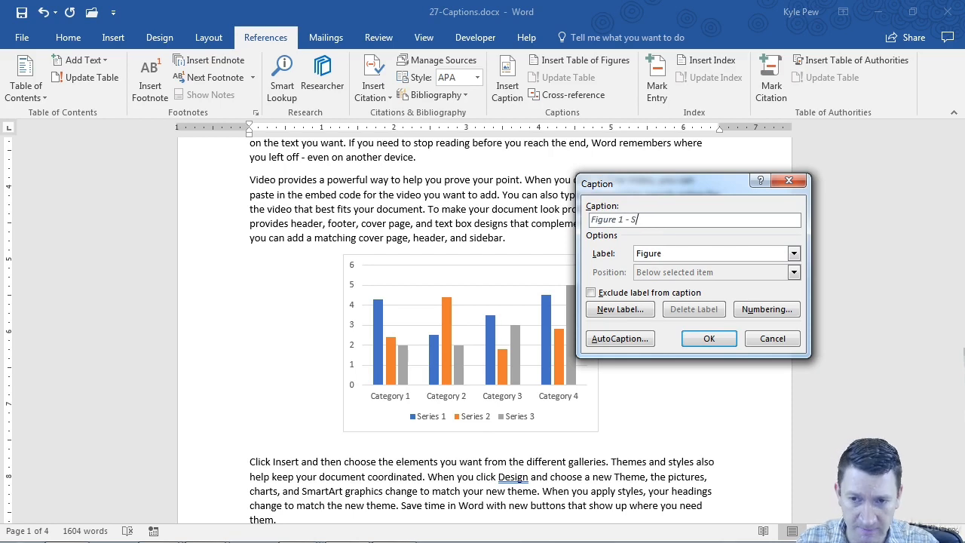
type("ales by ")
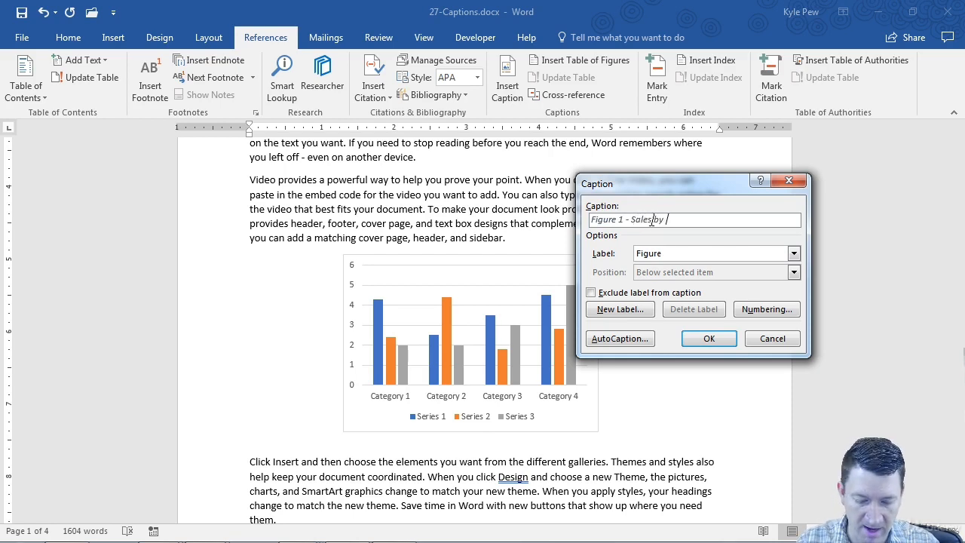
type("Category")
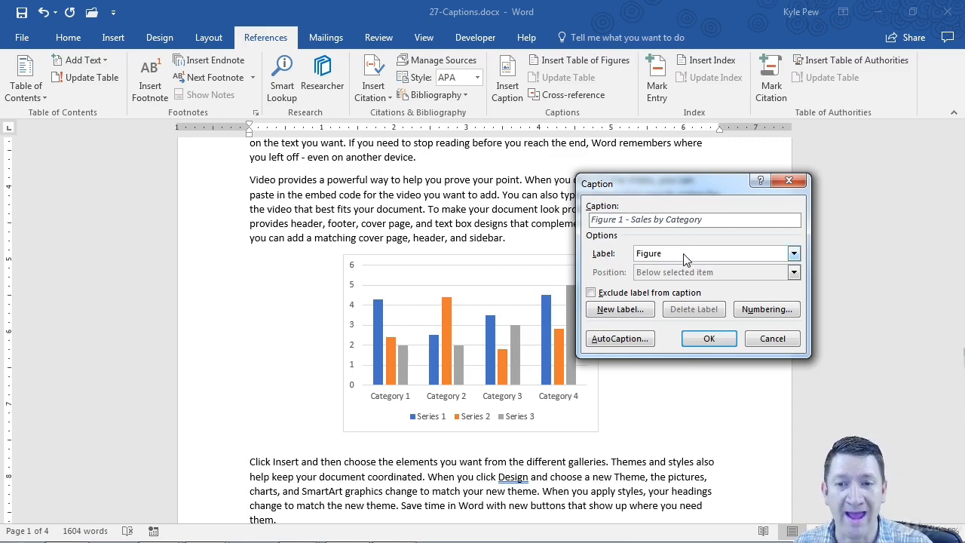
left_click(708, 339)
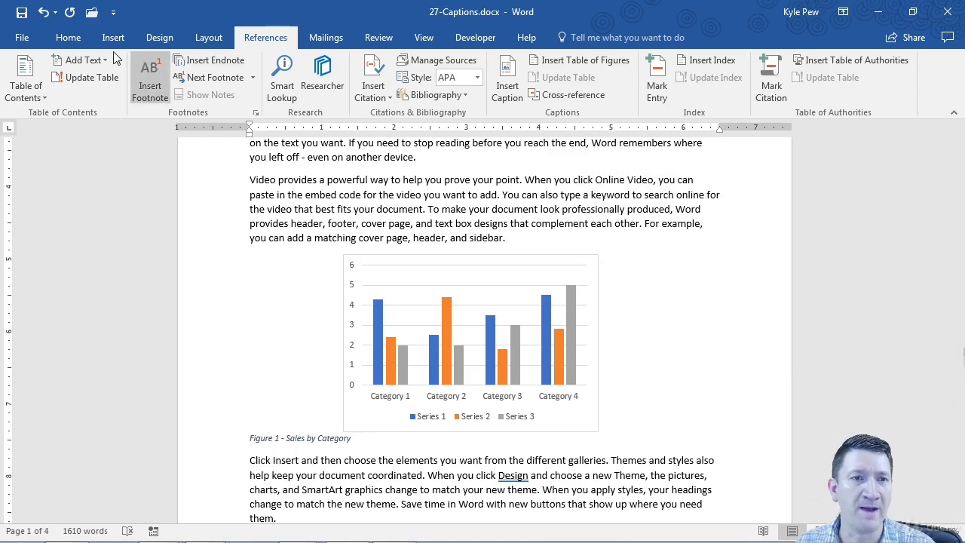
Center the "Figure 1 - Sales by Category" caption under the column chart.
left_click(68, 37)
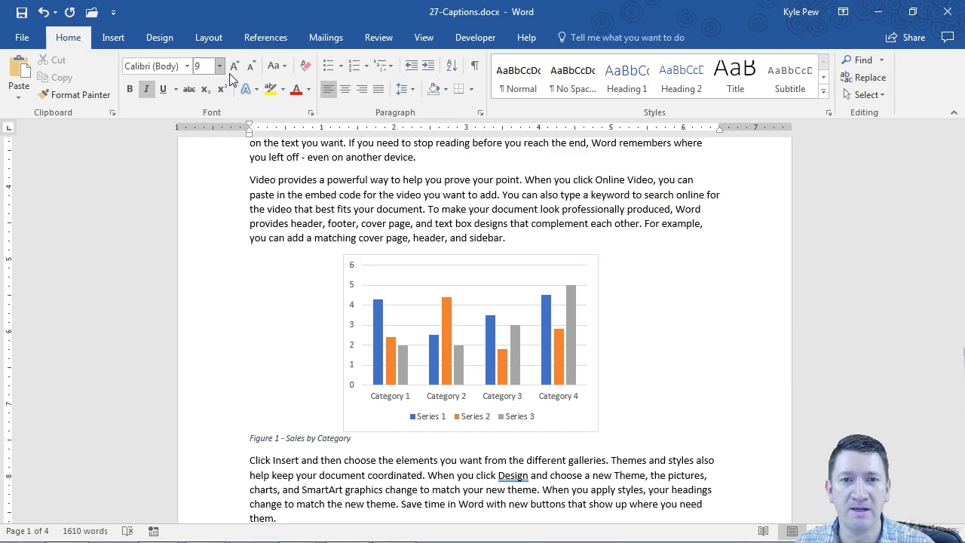
left_click(346, 88)
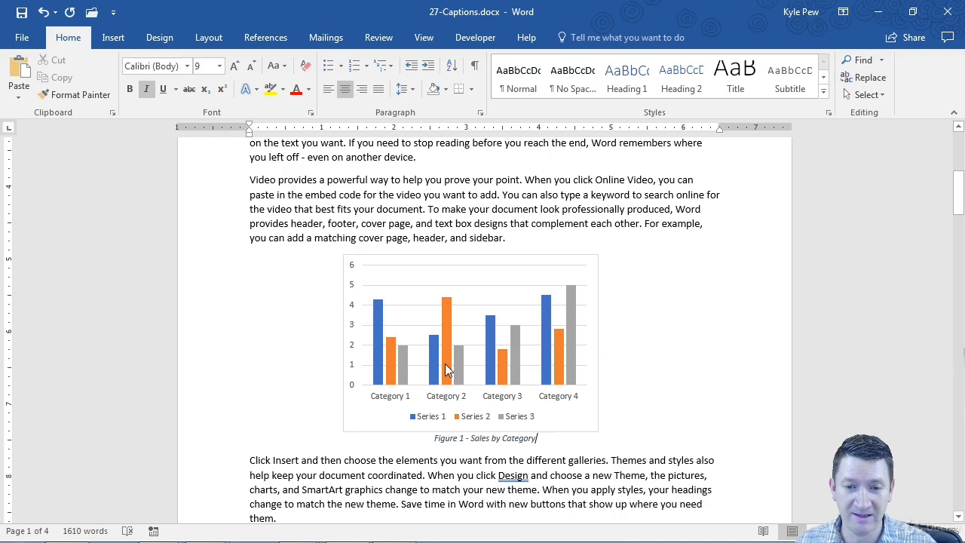
mouse_move(444, 365)
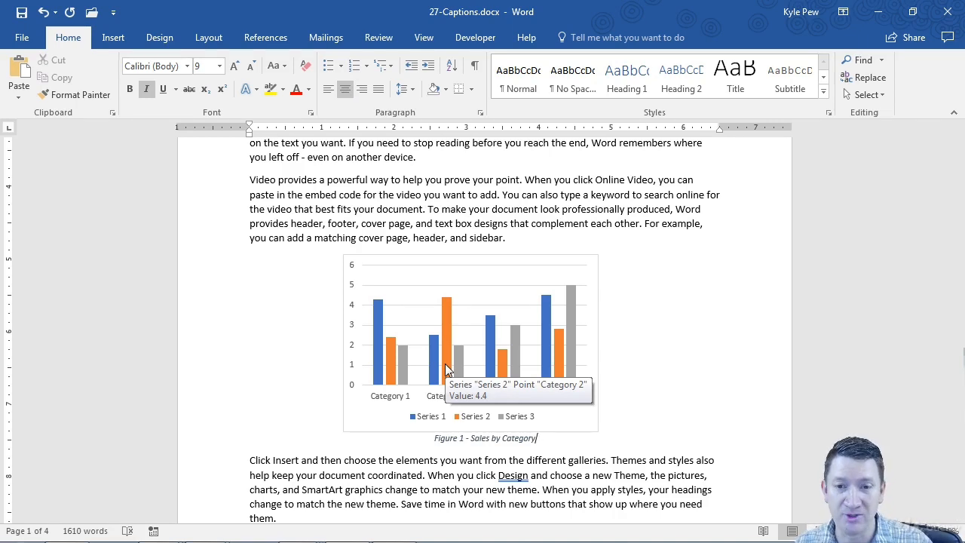
Start inserting a caption on the empty line directly below the sources table and set its label to Table.
scroll(457, 350, "down", 5)
scroll(458, 351, "down", 14)
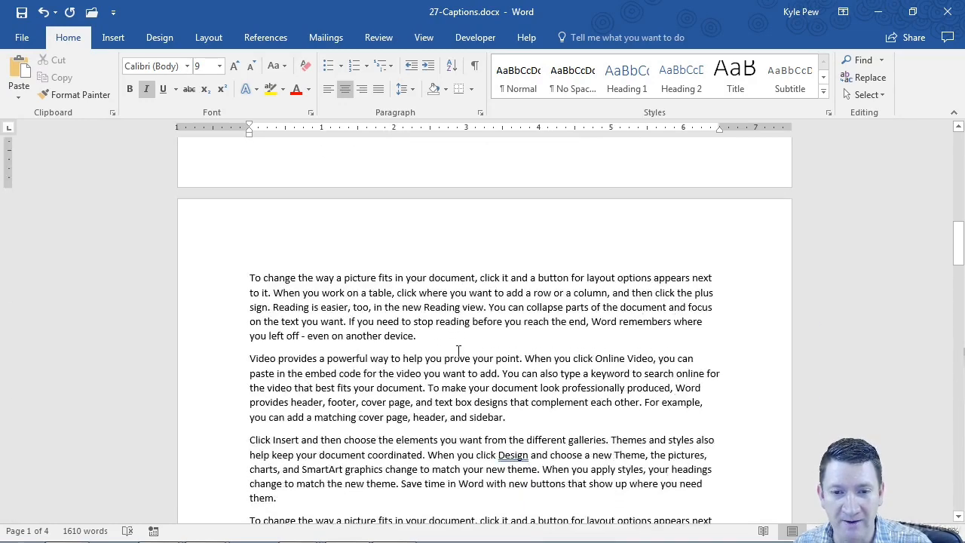
left_click(308, 328)
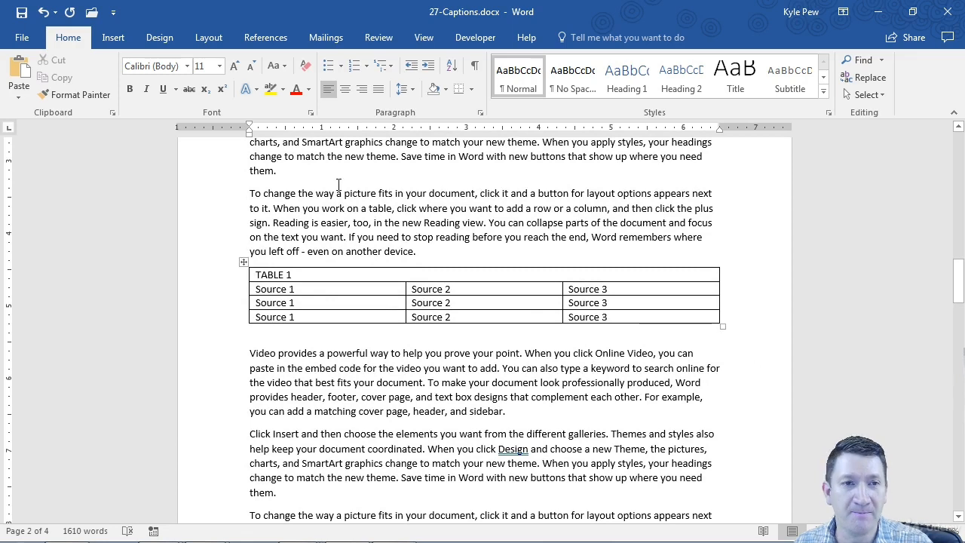
left_click(266, 37)
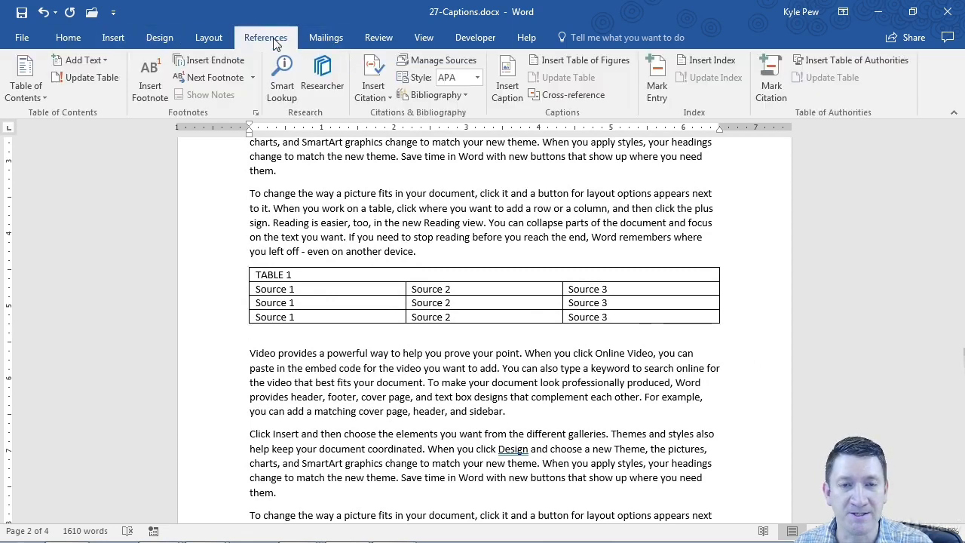
left_click(509, 92)
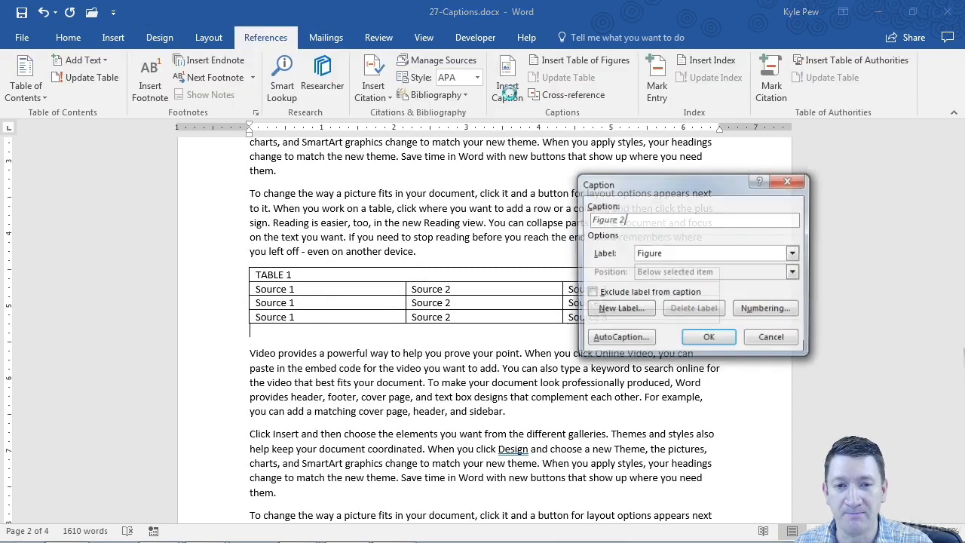
left_click(698, 255)
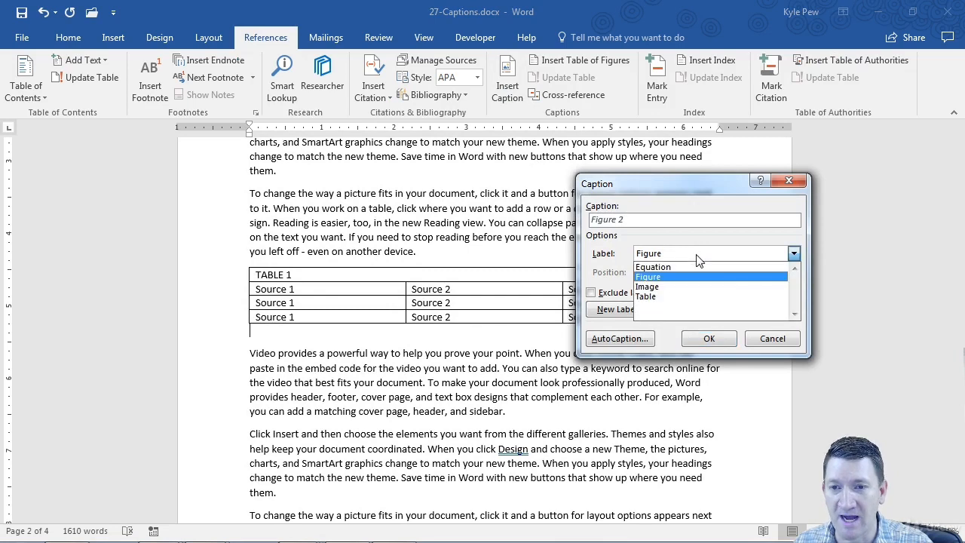
left_click(653, 297)
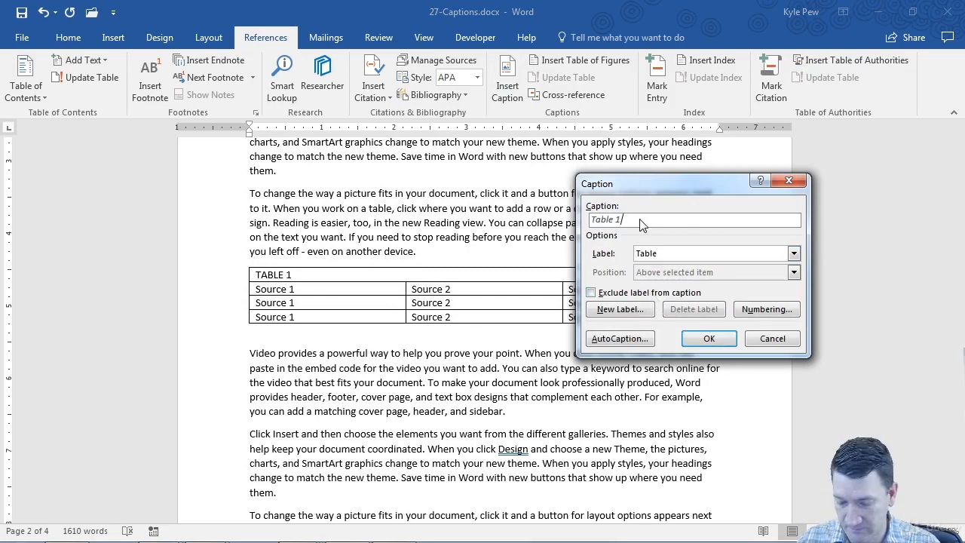
Complete the table's caption text as "Table 1 - Table of Sources" and insert it.
type("-")
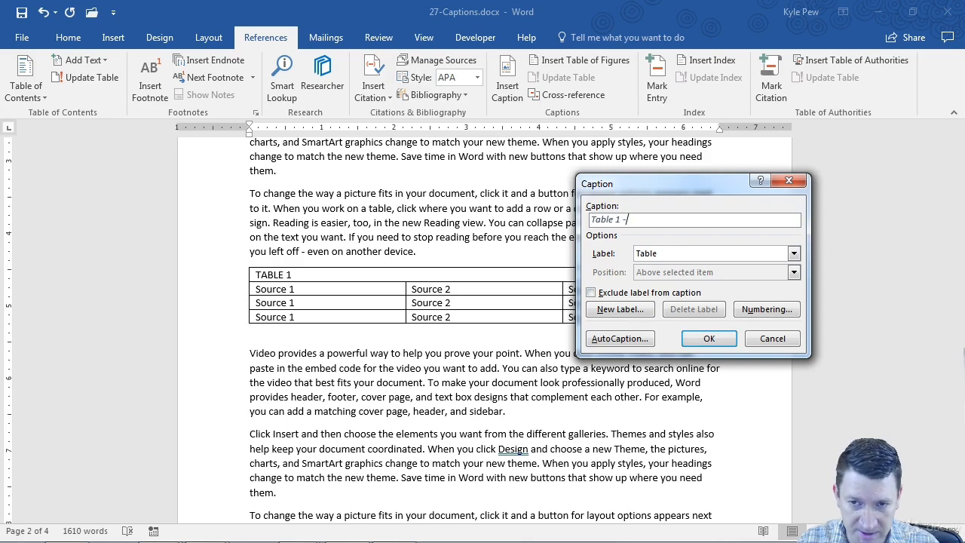
type(" Table")
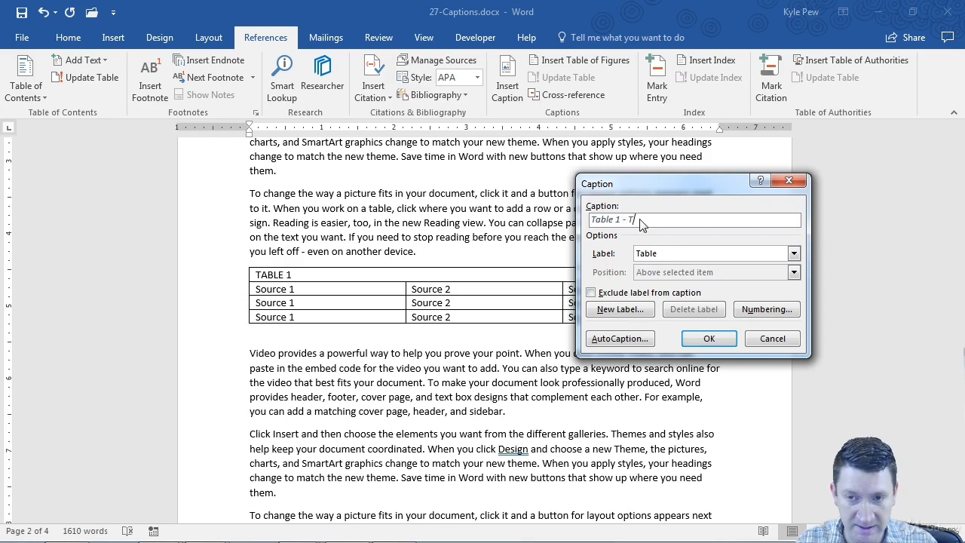
type(" of")
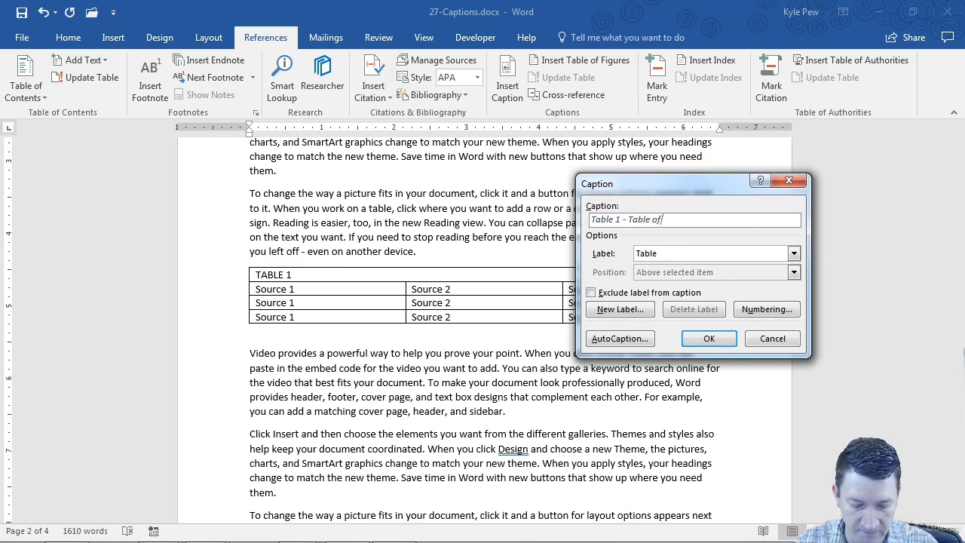
type(" Sources")
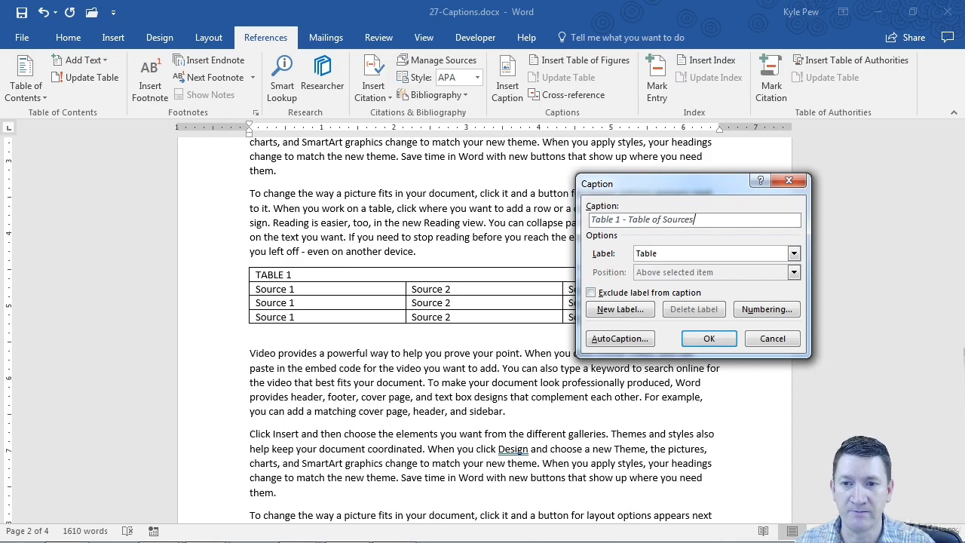
left_click(709, 341)
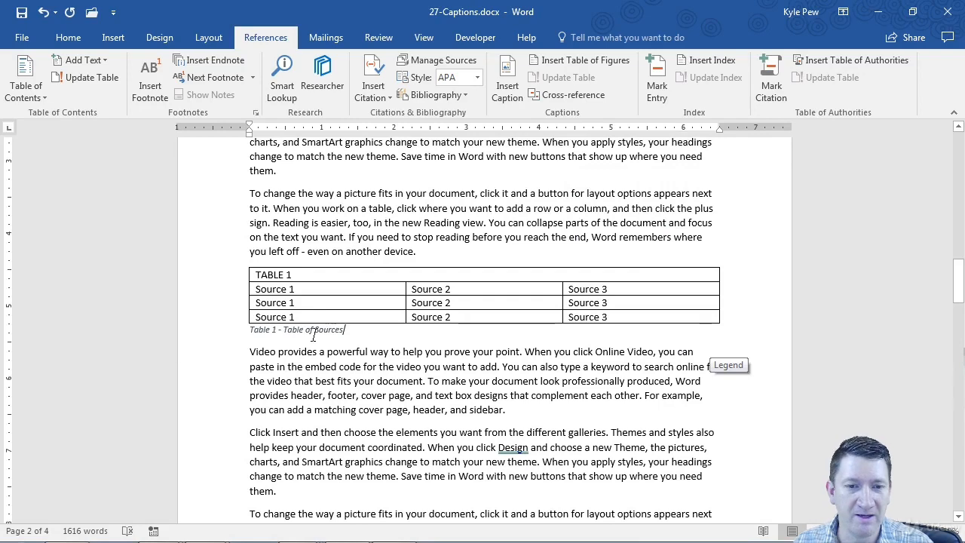
Select the cheetah picture on page 3 and start inserting a caption for it.
scroll(483, 354, "down", 4)
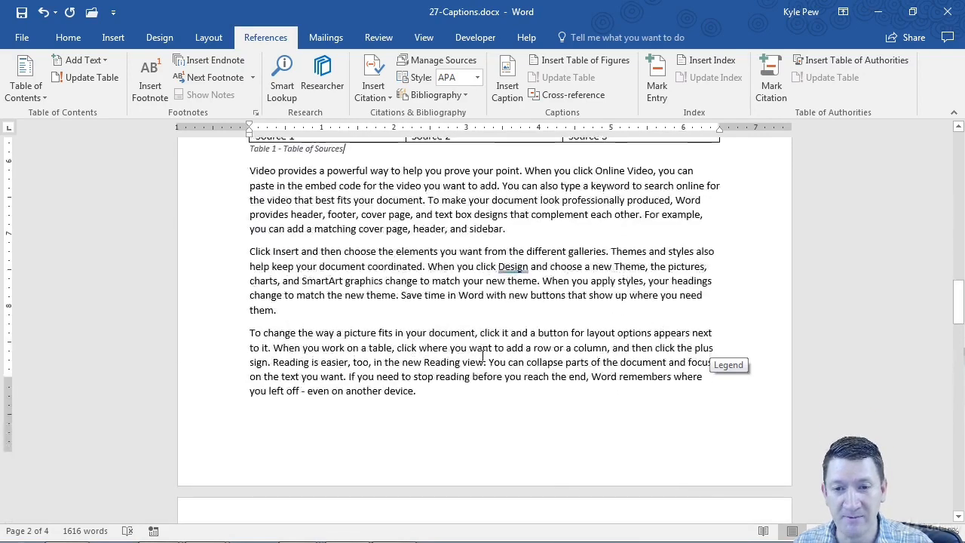
scroll(483, 354, "down", 6)
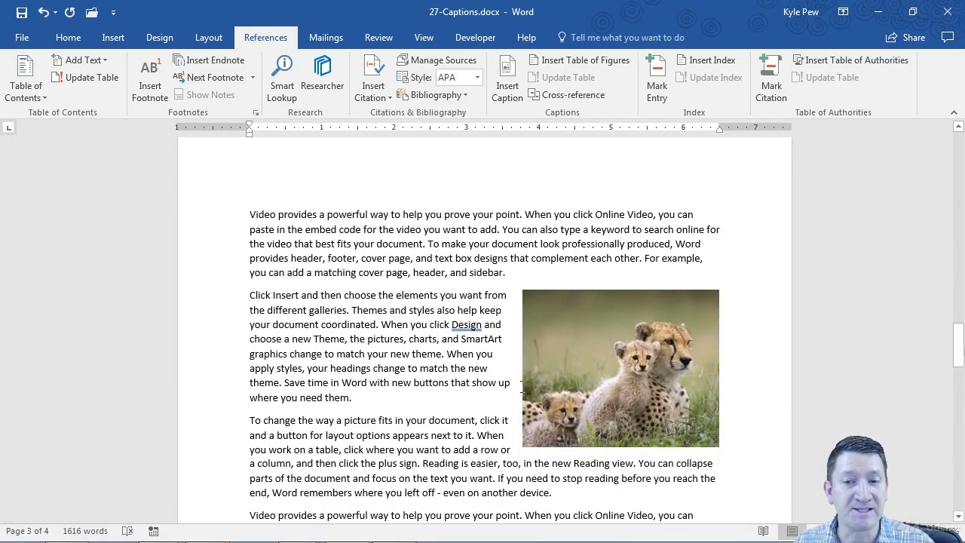
left_click(643, 361)
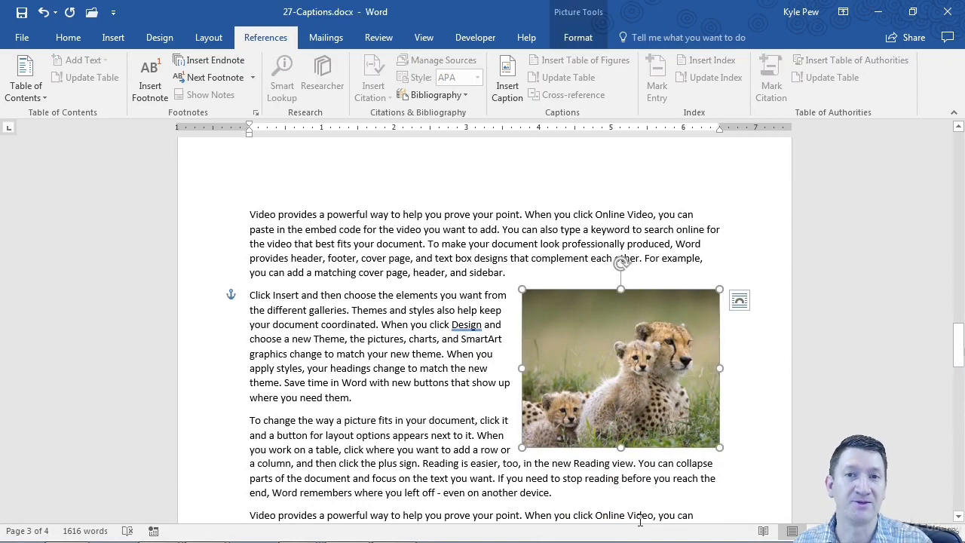
left_click(544, 452)
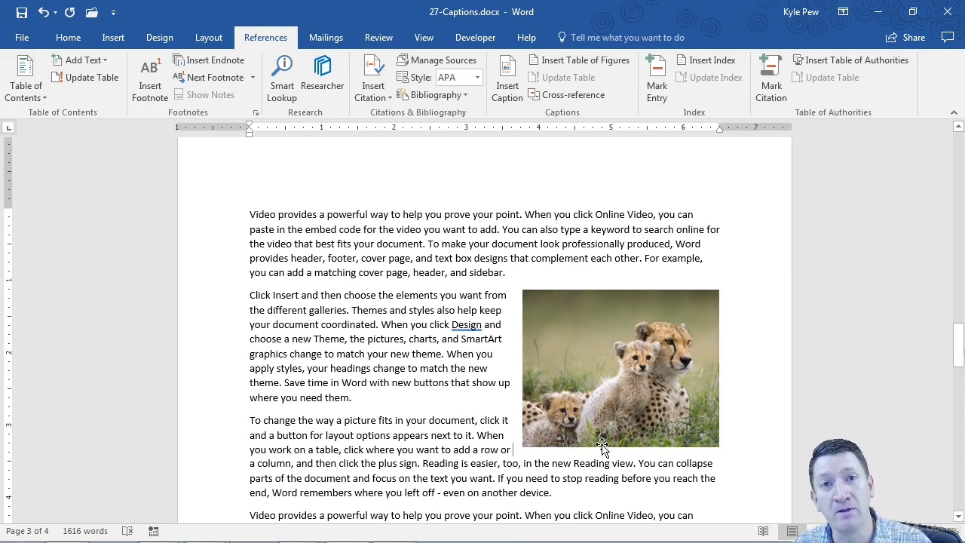
left_click(627, 370)
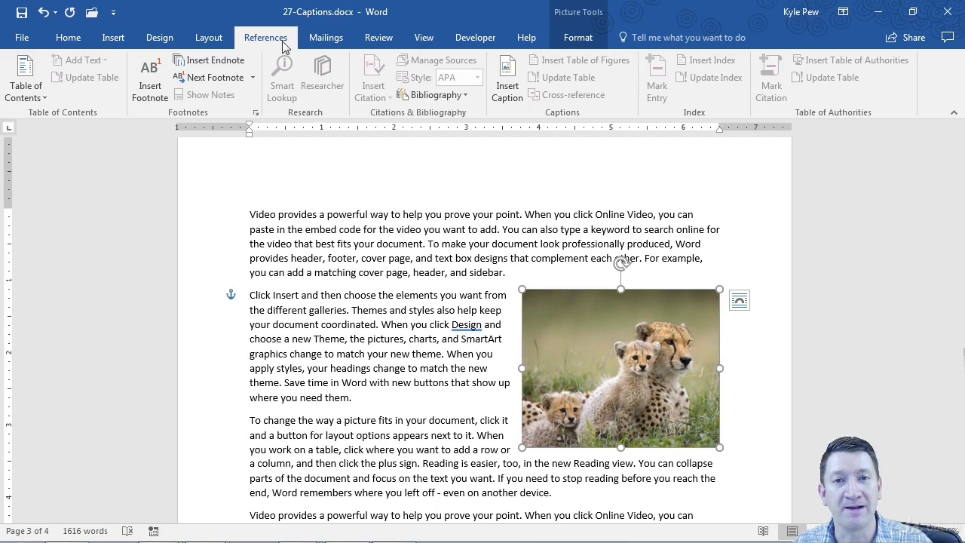
left_click(507, 89)
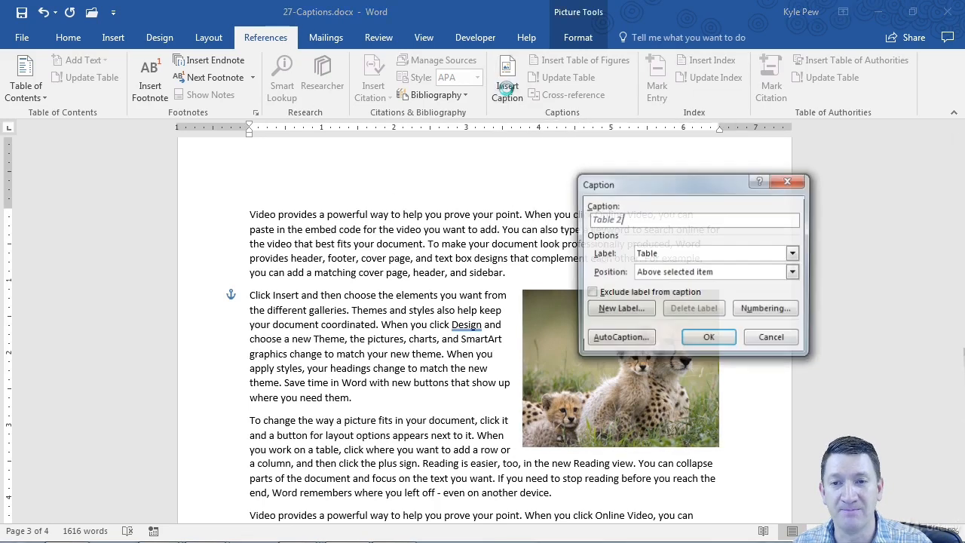
left_click(795, 254)
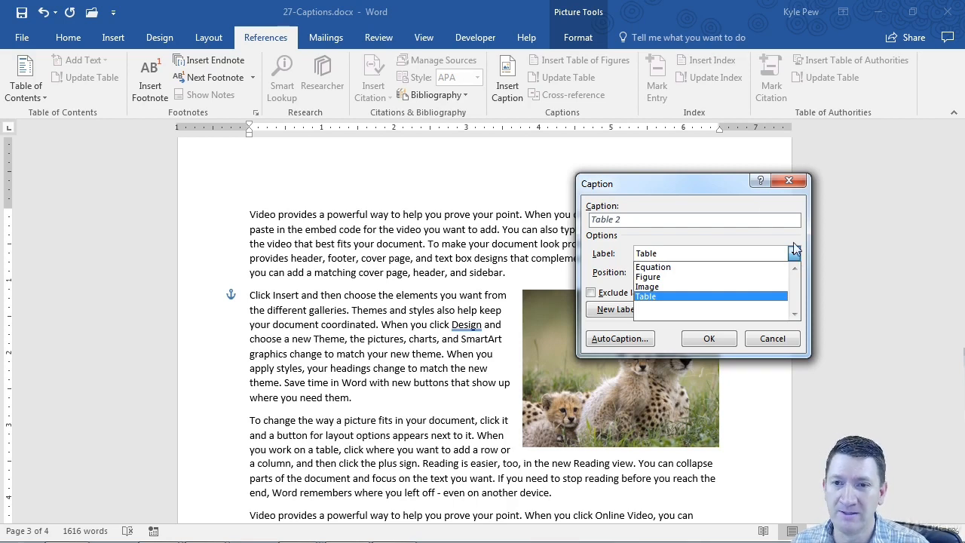
left_click(695, 185)
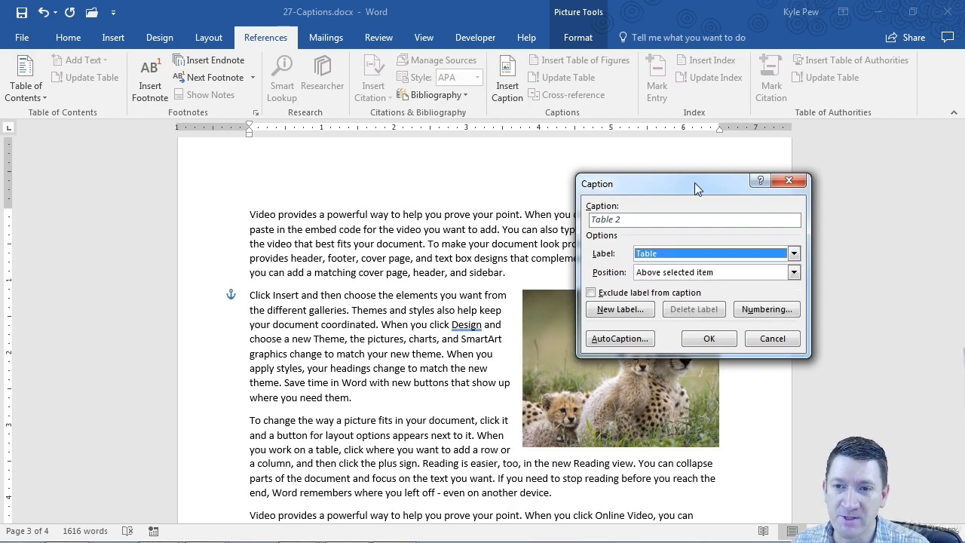
left_click(612, 311)
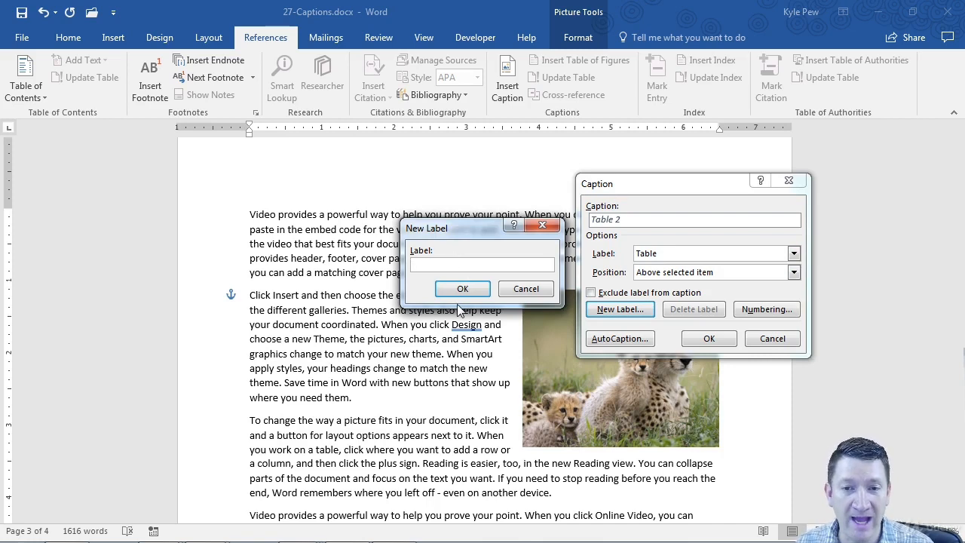
left_click(524, 290)
Set the picture caption's label to Image, complete the text as "Image 1 - Kitty Cats" and insert it below the picture.
left_click(713, 254)
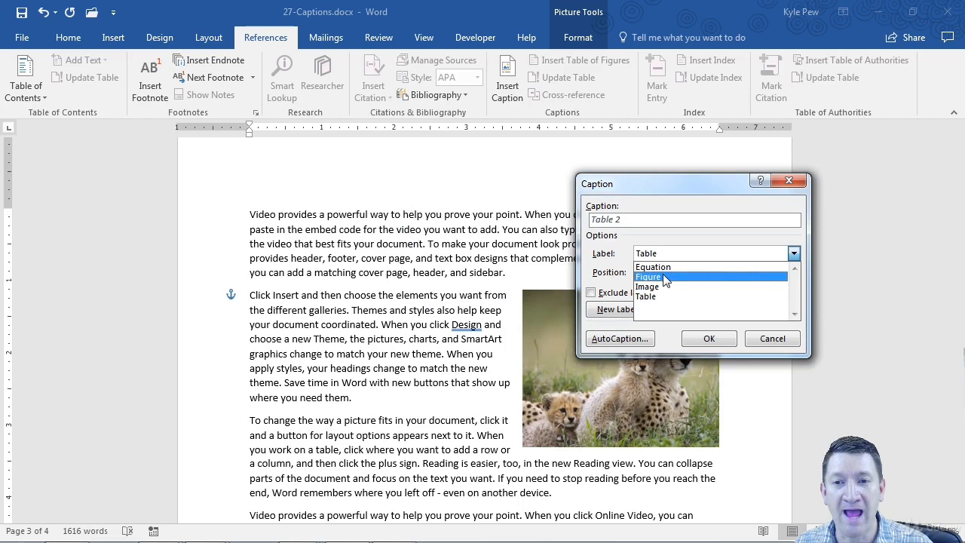
left_click(652, 288)
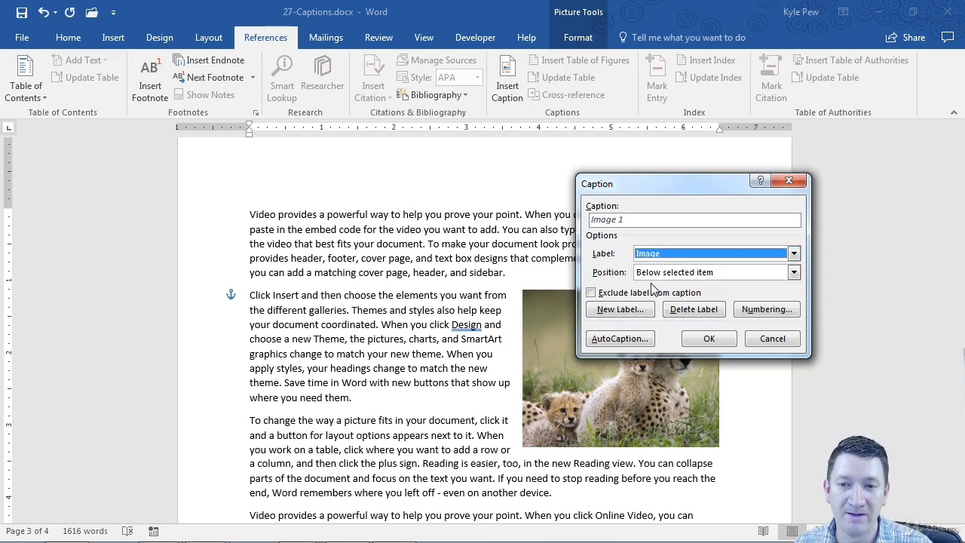
left_click(646, 223)
type("-")
key("BackSpace")
type("- ")
type("Kitty")
type(" K")
key("BackSpace")
key("BackSpace")
type("Cats")
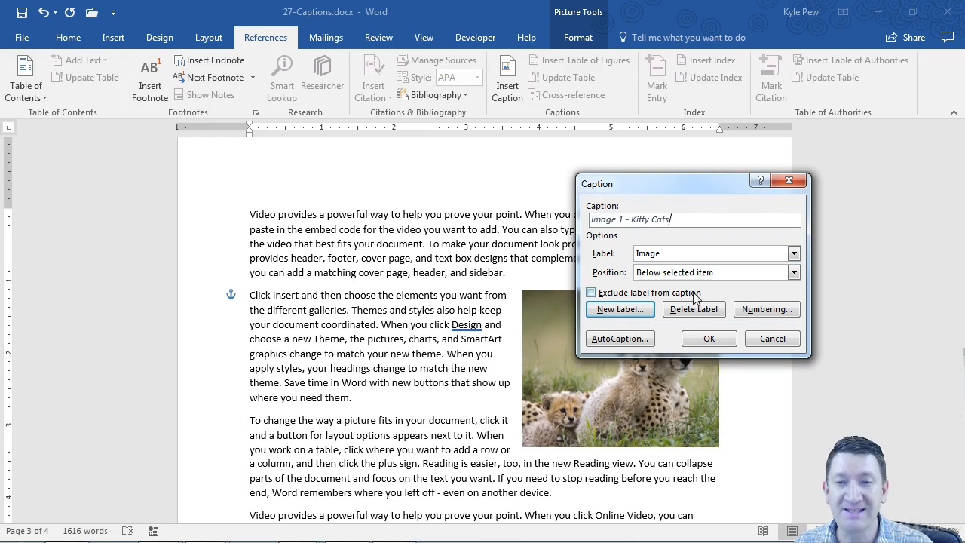
left_click(707, 341)
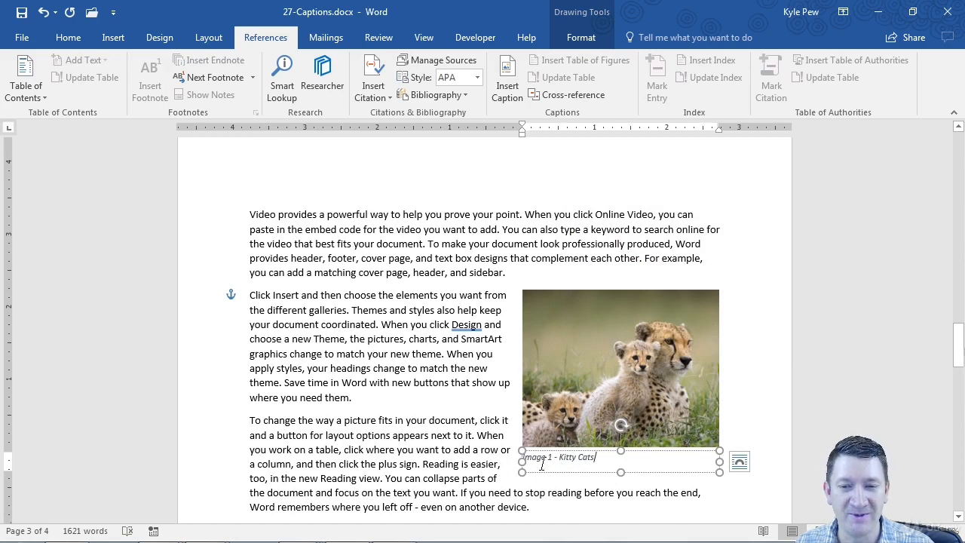
left_click(345, 347)
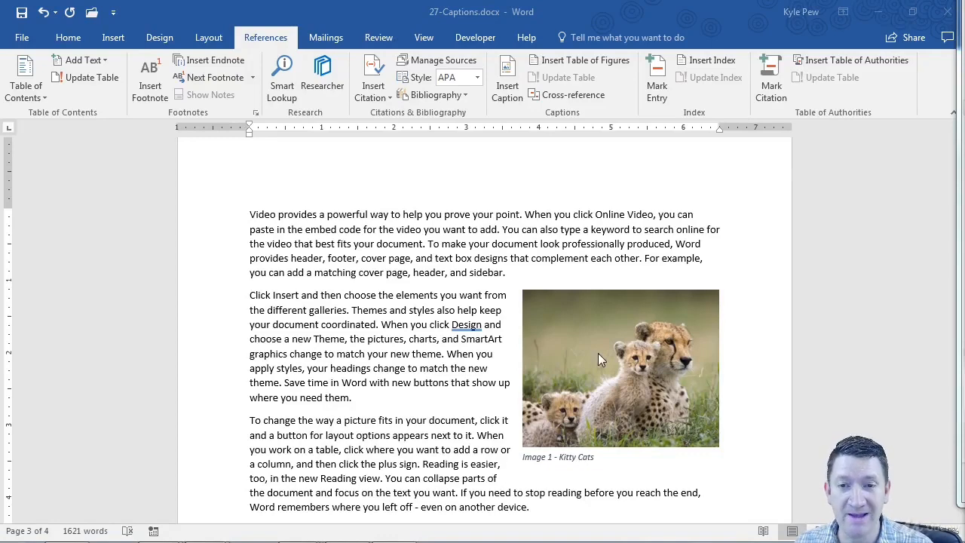
Insert a page break on the empty line after the document's last paragraph.
left_click(430, 282)
scroll(432, 286, "up", 10)
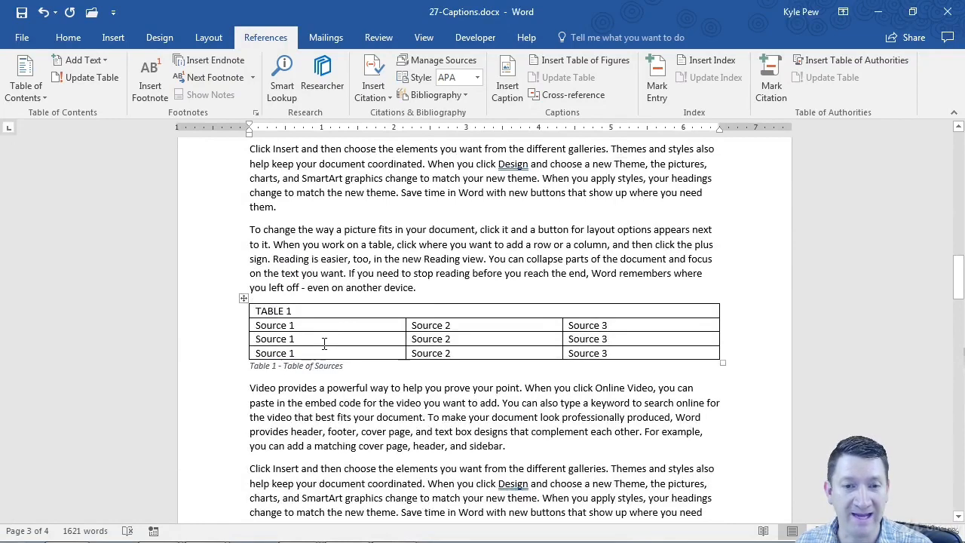
scroll(493, 429, "down", 5)
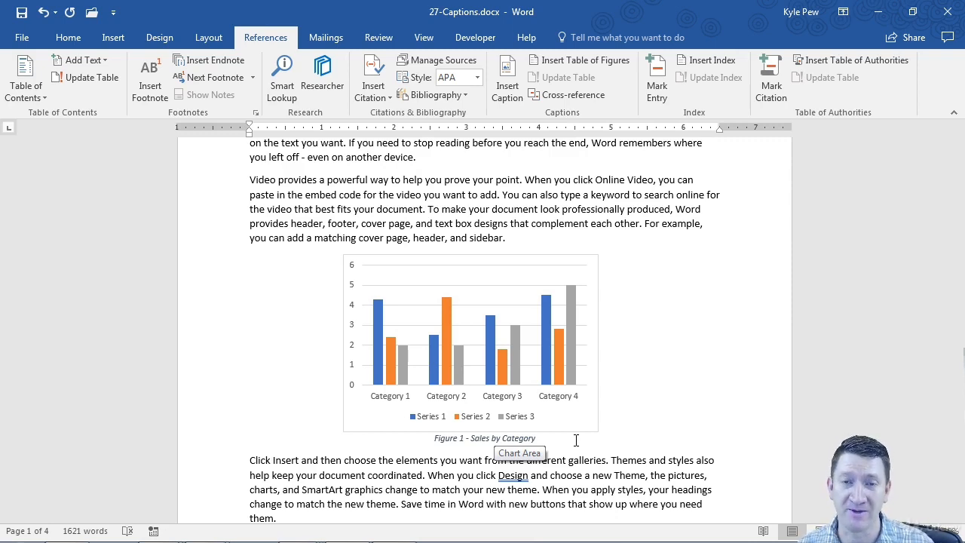
scroll(576, 440, "down", 15)
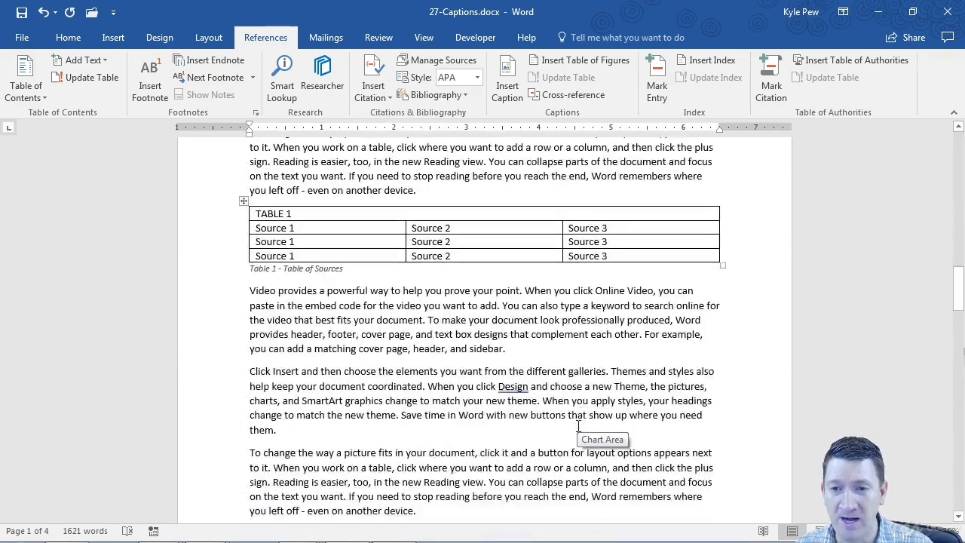
scroll(578, 426, "down", 15)
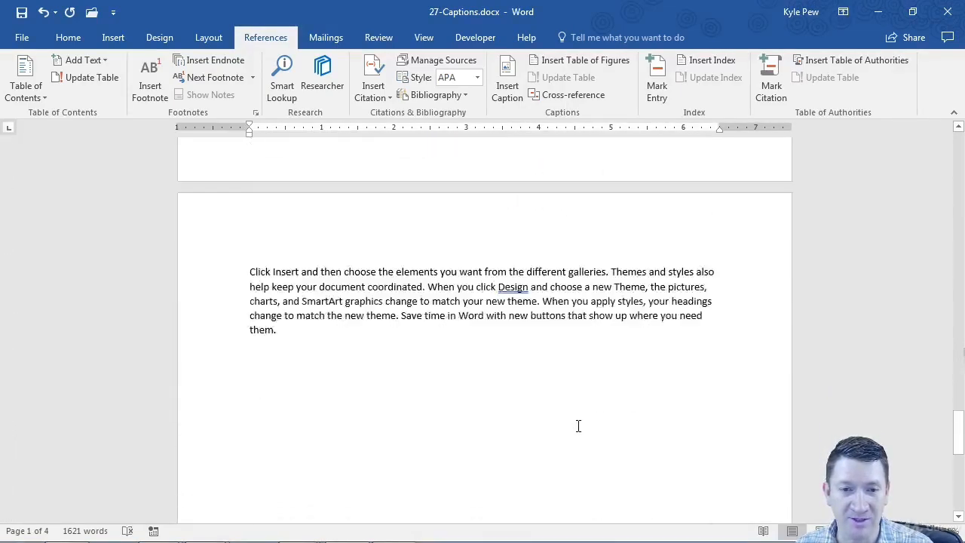
scroll(577, 426, "up", 8)
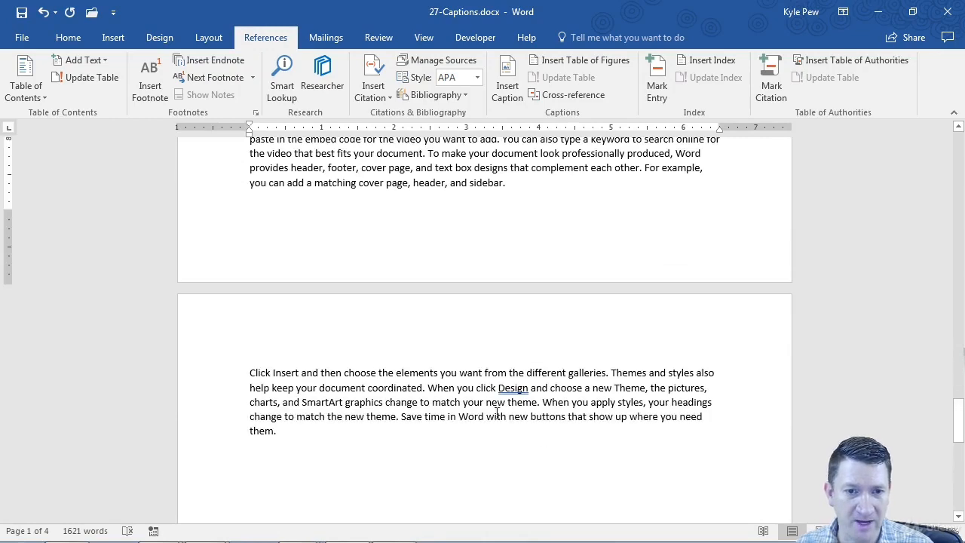
left_click(329, 453)
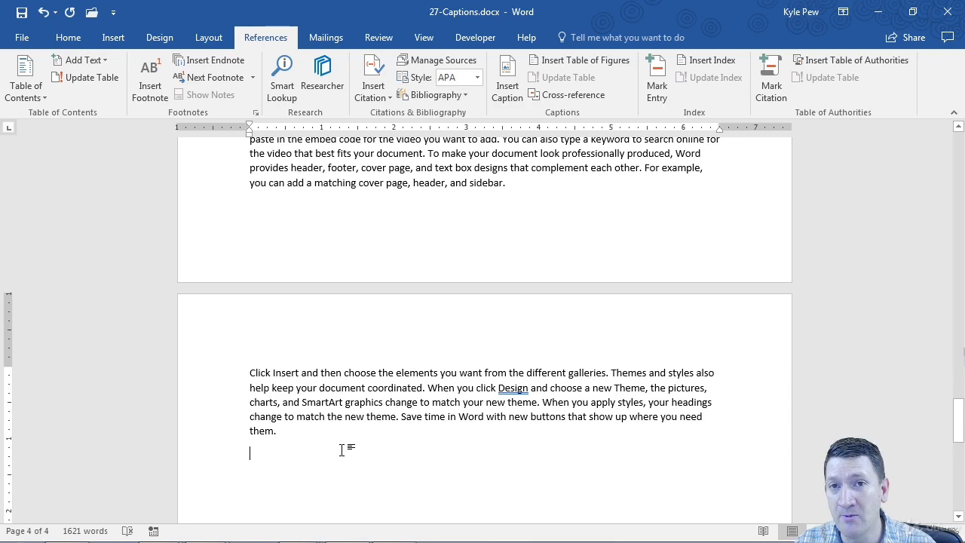
key("ctrl+Return")
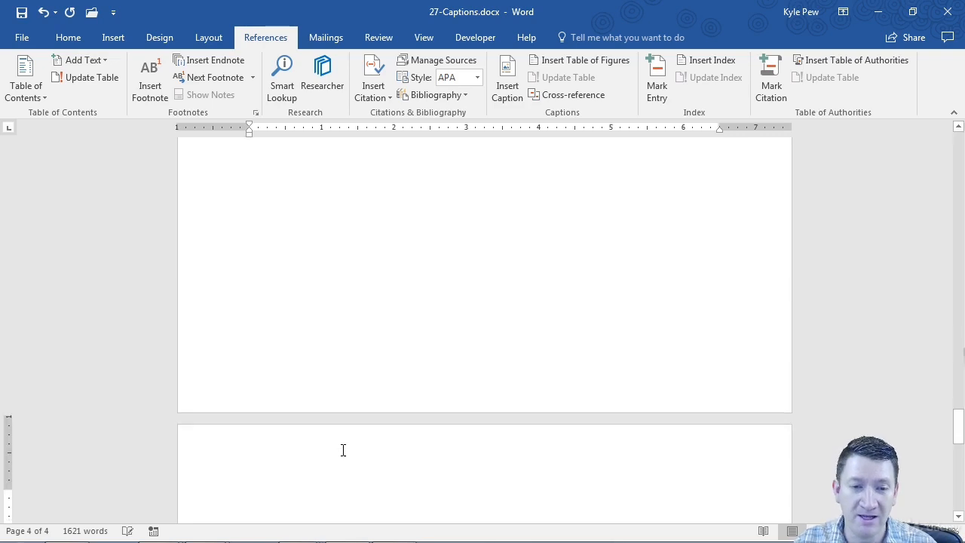
Enter the title "Table of Figures" at the start of the new last page.
scroll(343, 450, "down", 2)
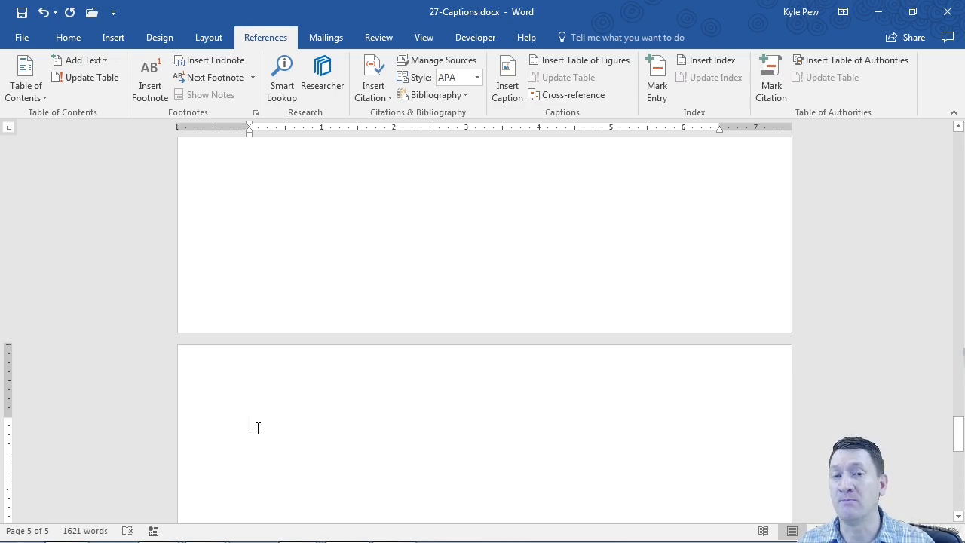
type("T")
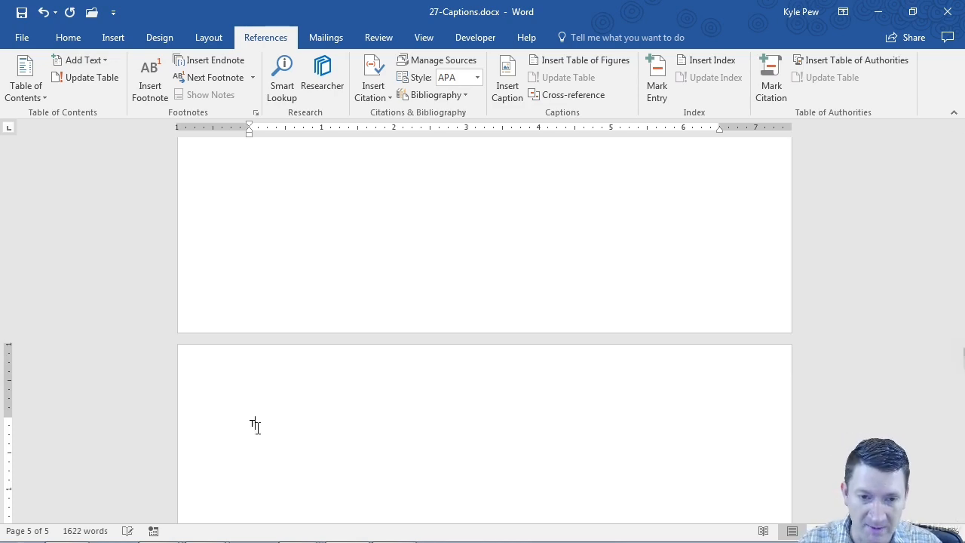
type("able of Figures")
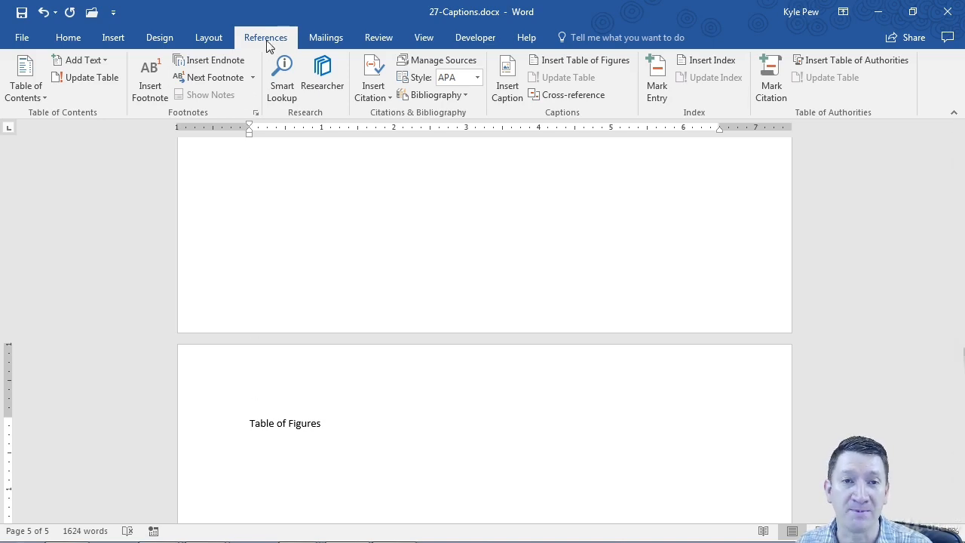
Insert a table of figures for the Image caption label below the "Table of Figures" title.
left_click(622, 62)
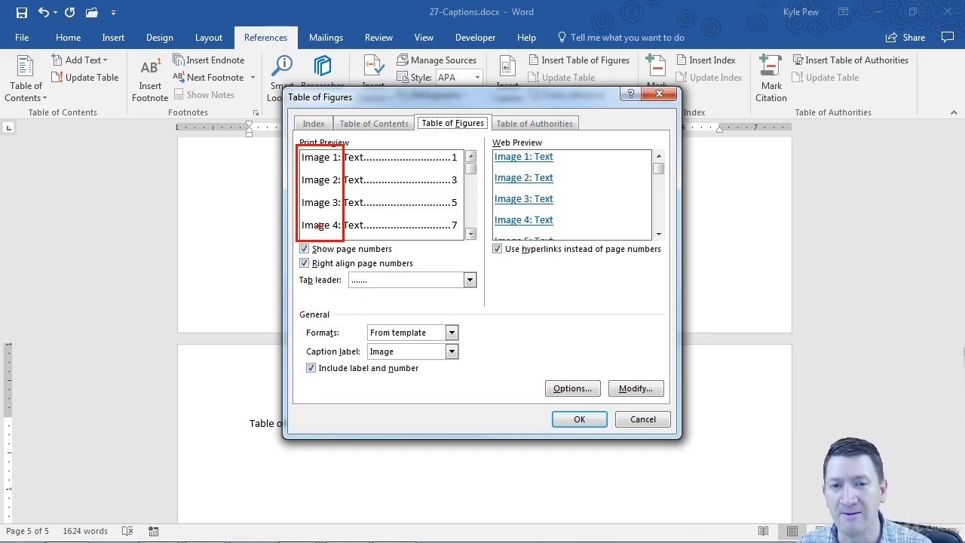
mouse_move(294, 305)
left_mouse_down()
mouse_move(438, 386)
mouse_move(477, 389)
left_mouse_up()
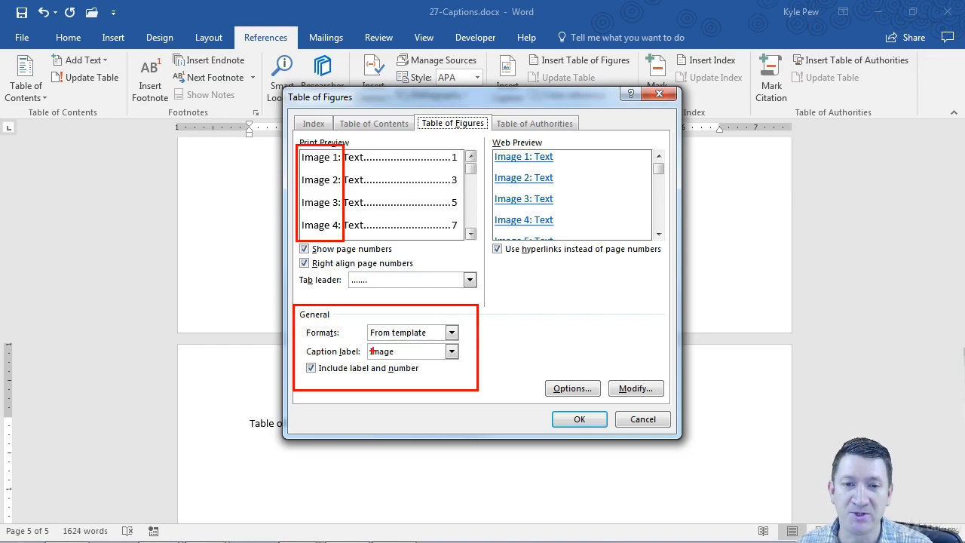
left_click_drag(366, 345, 459, 362)
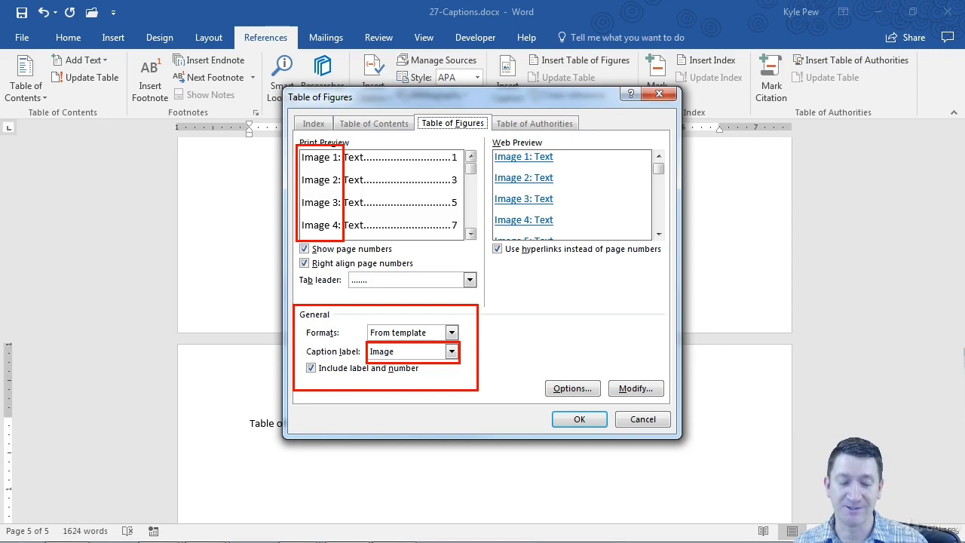
left_click(572, 419)
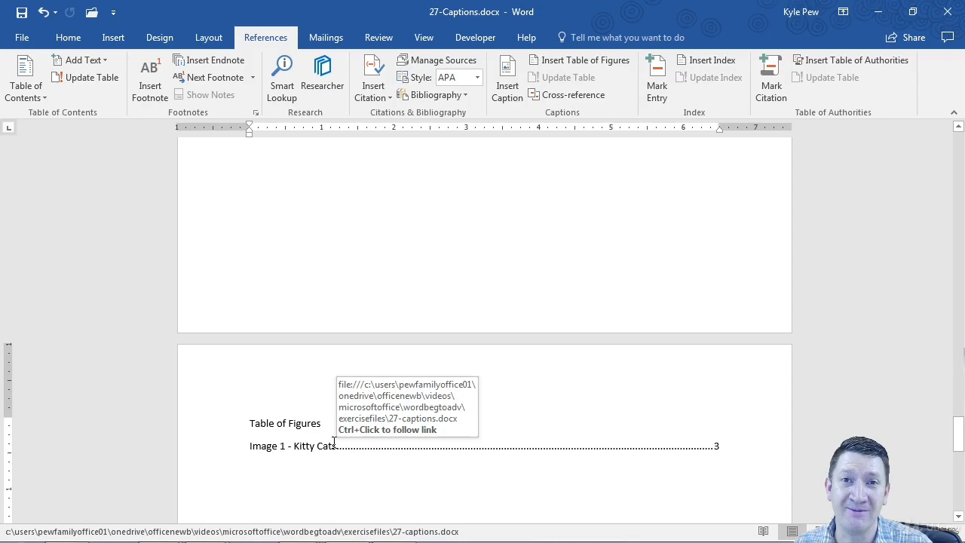
Check the picture's caption on page 3, and insert a second table of figures for the Table caption label below the first one.
scroll(429, 420, "up", 15)
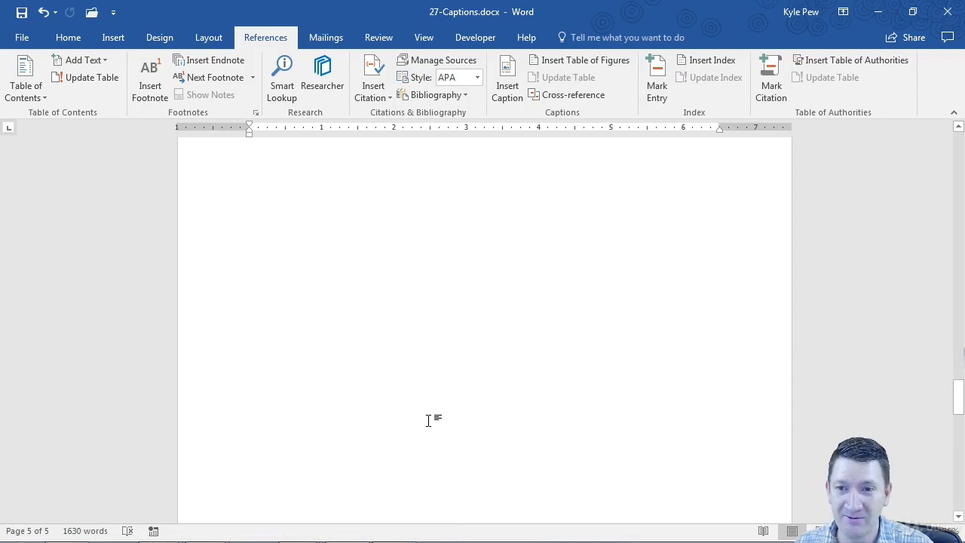
scroll(429, 419, "up", 10)
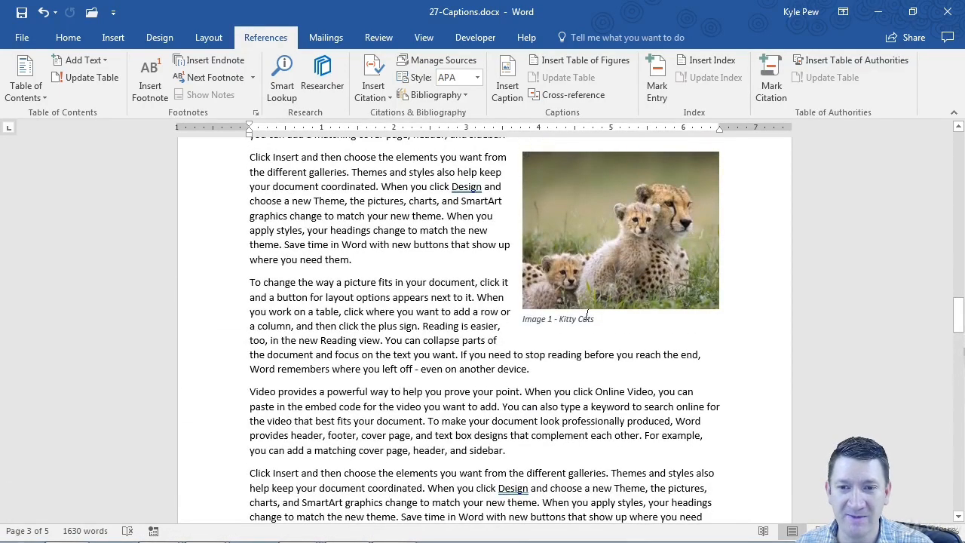
scroll(505, 365, "up", 10)
scroll(506, 365, "down", 10)
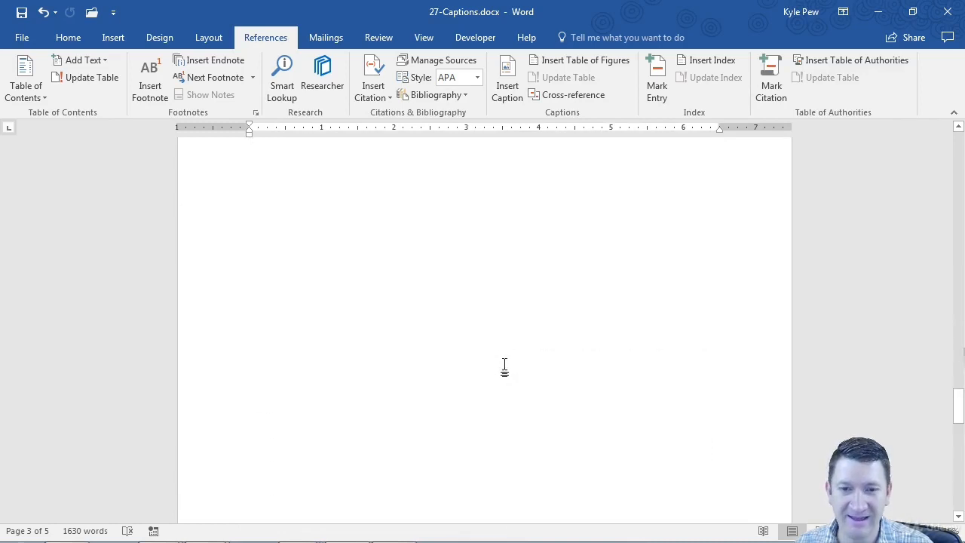
left_click(376, 371)
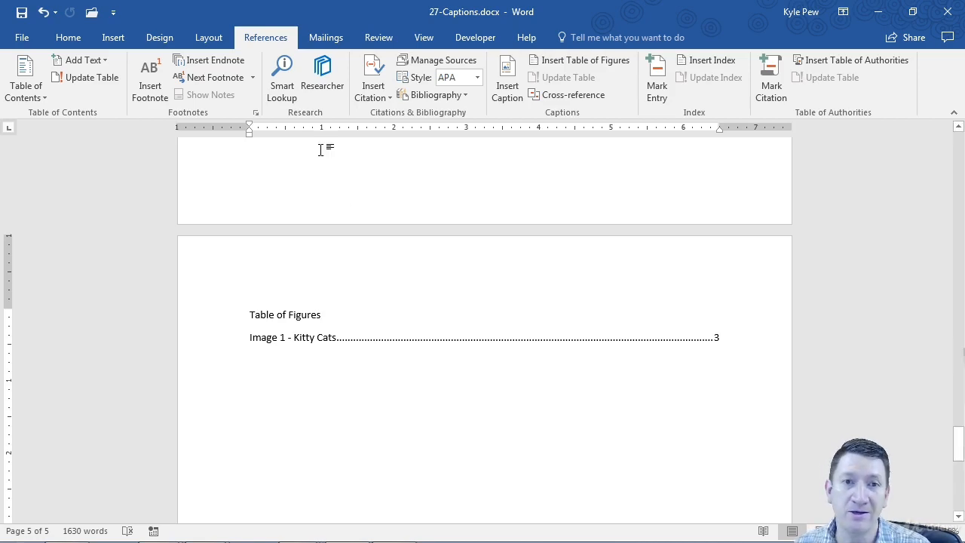
left_click(590, 63)
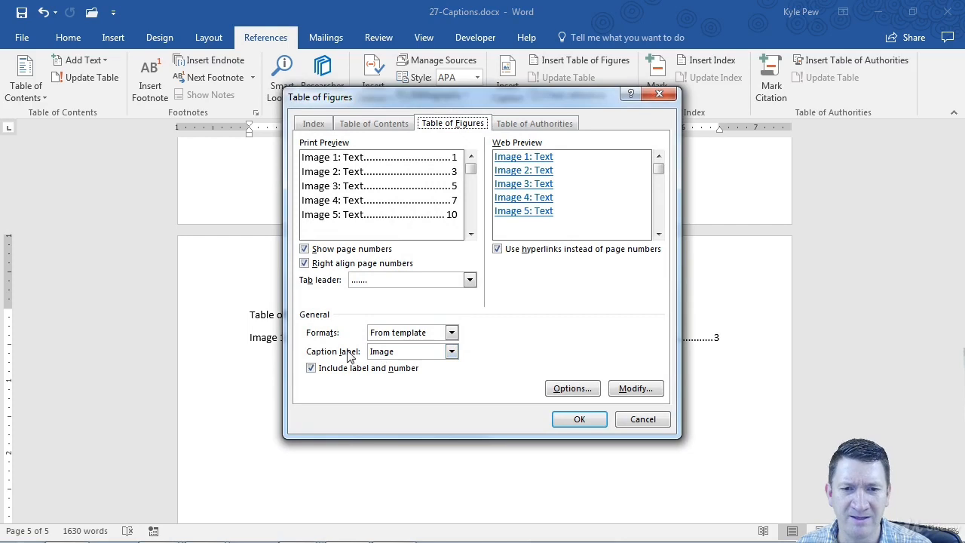
left_click(403, 353)
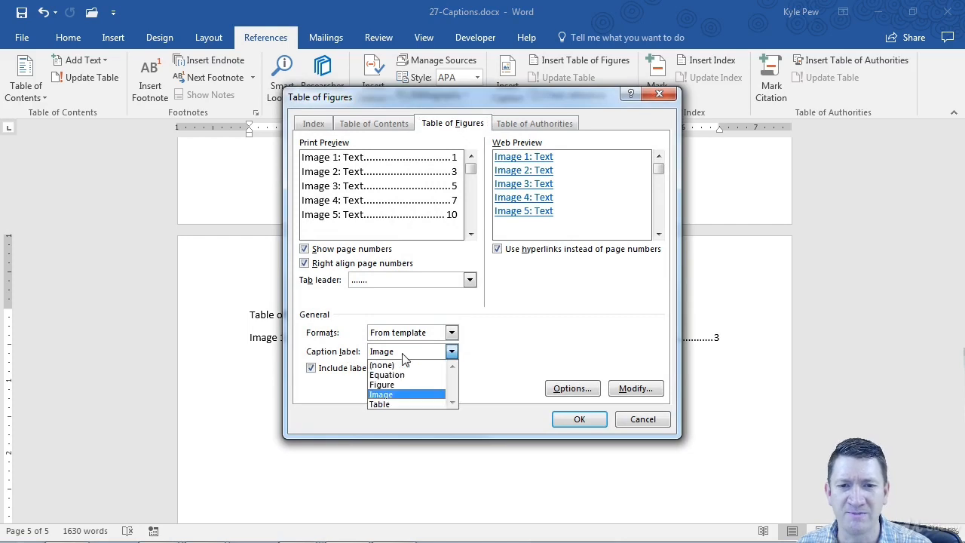
left_click(385, 403)
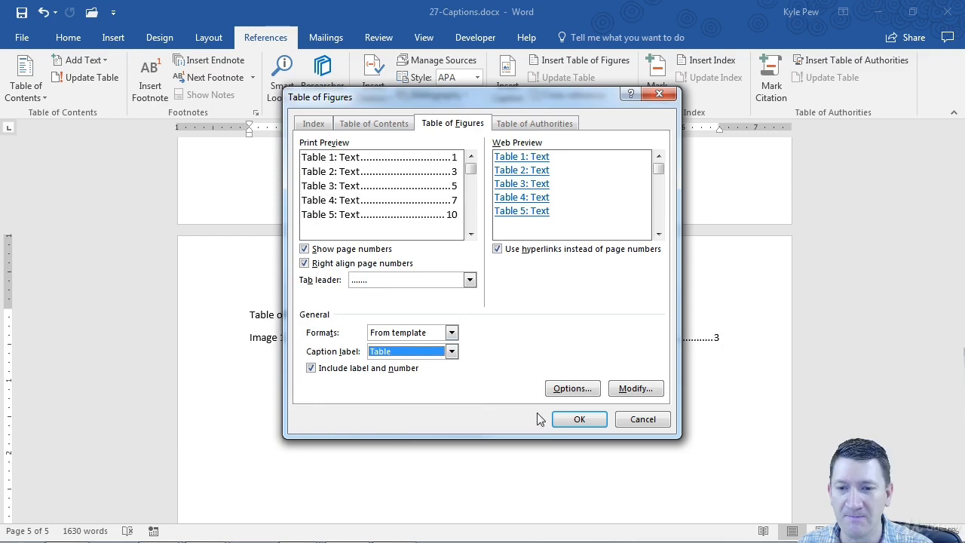
left_click(572, 420)
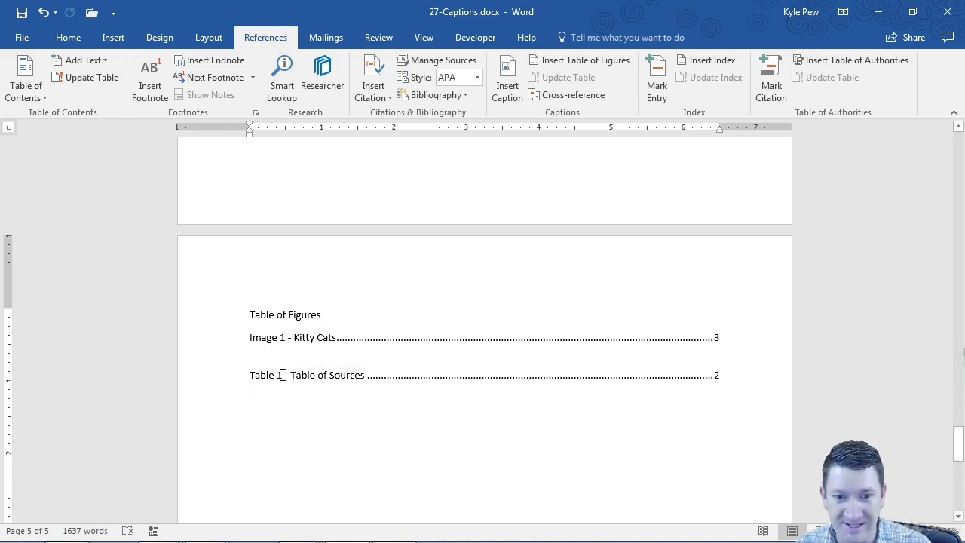
Delete both the Image and the Table listings below the "Table of Figures" title.
left_click_drag(293, 399, 235, 340)
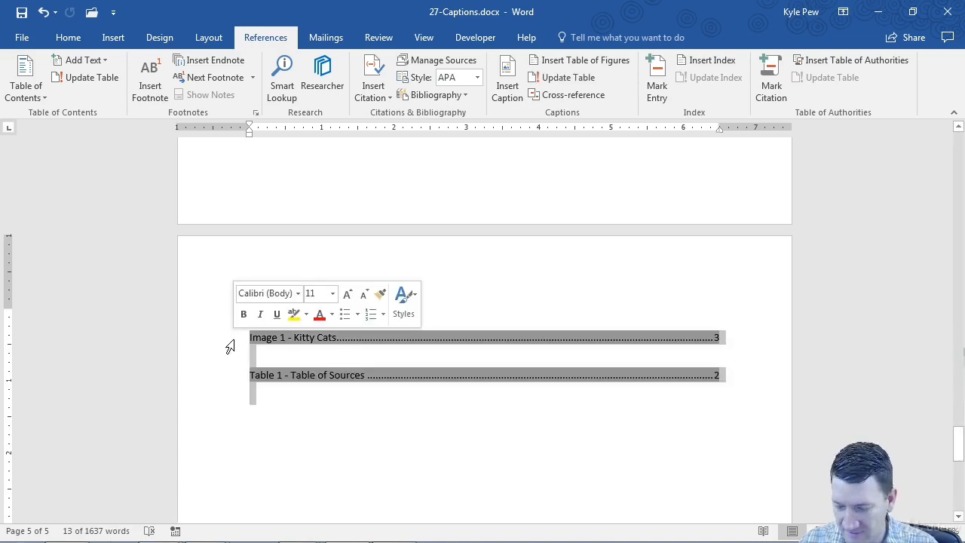
key("Delete")
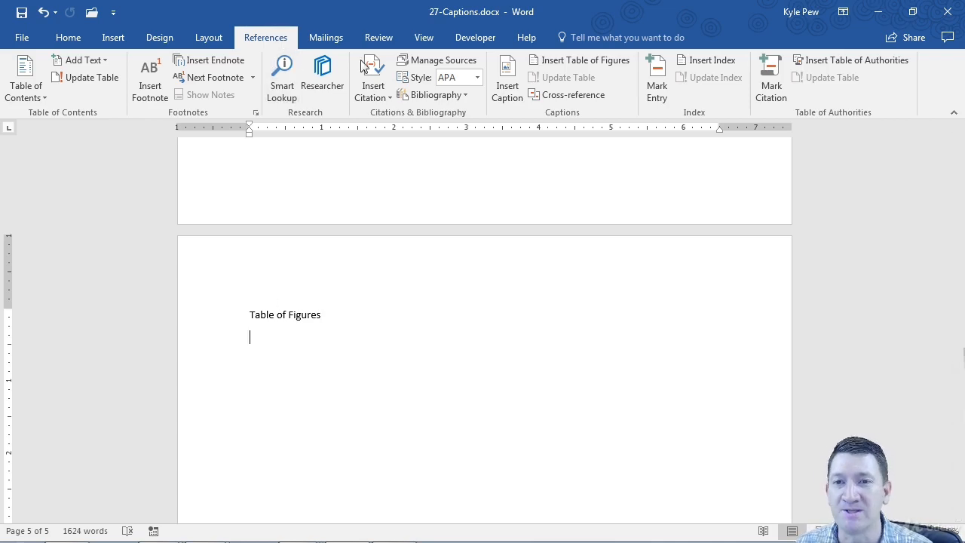
Insert one table of figures below the title, built from the Caption style so that it covers every caption type.
left_click(580, 61)
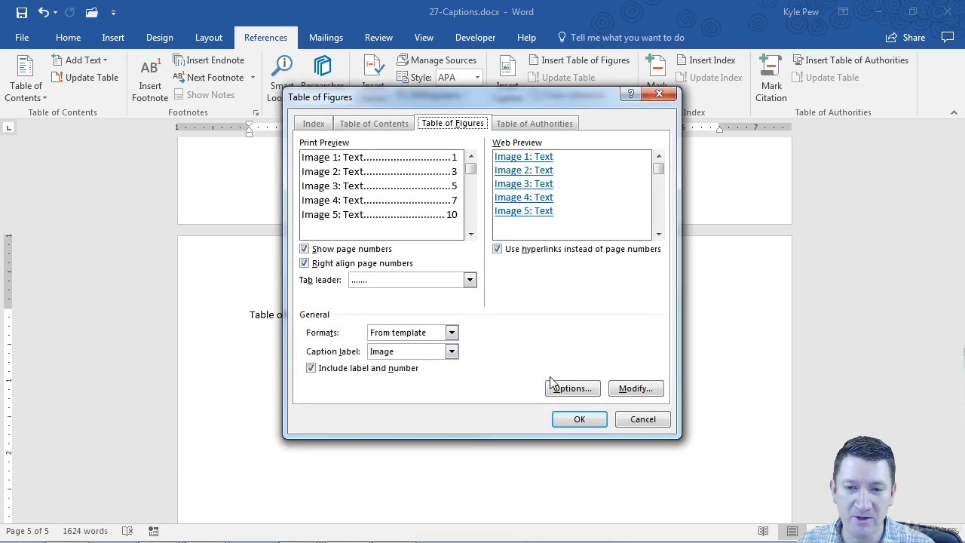
key("ctrl+2")
left_click_drag(571, 375, 593, 284)
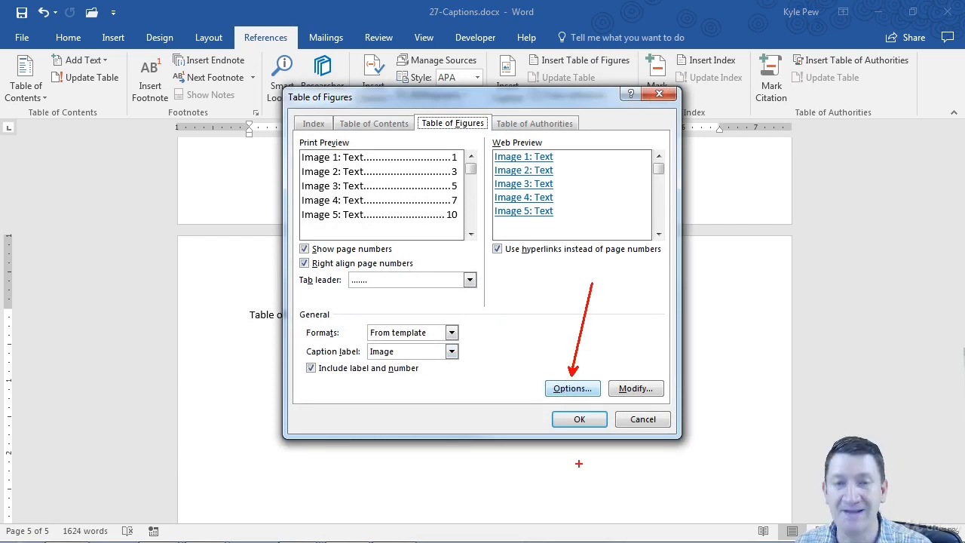
key("Escape")
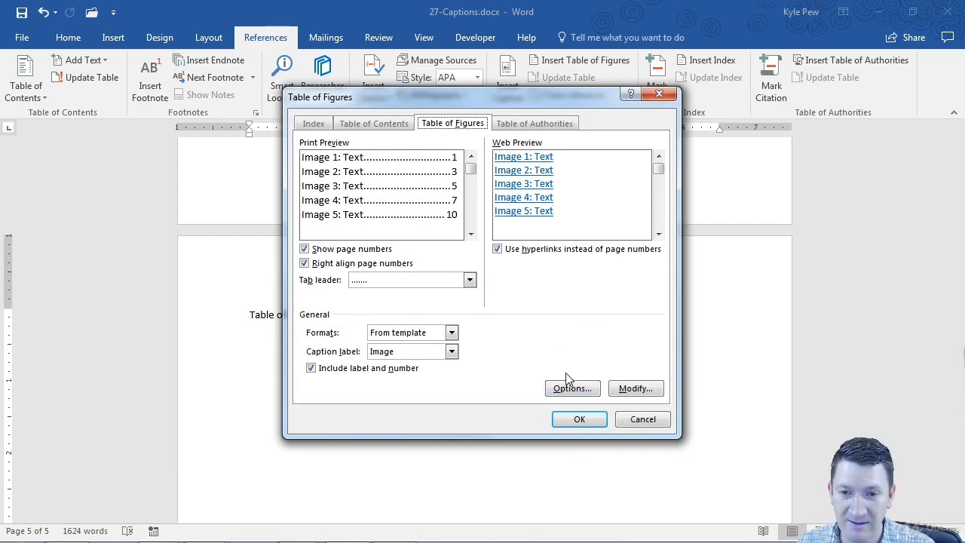
left_click(571, 388)
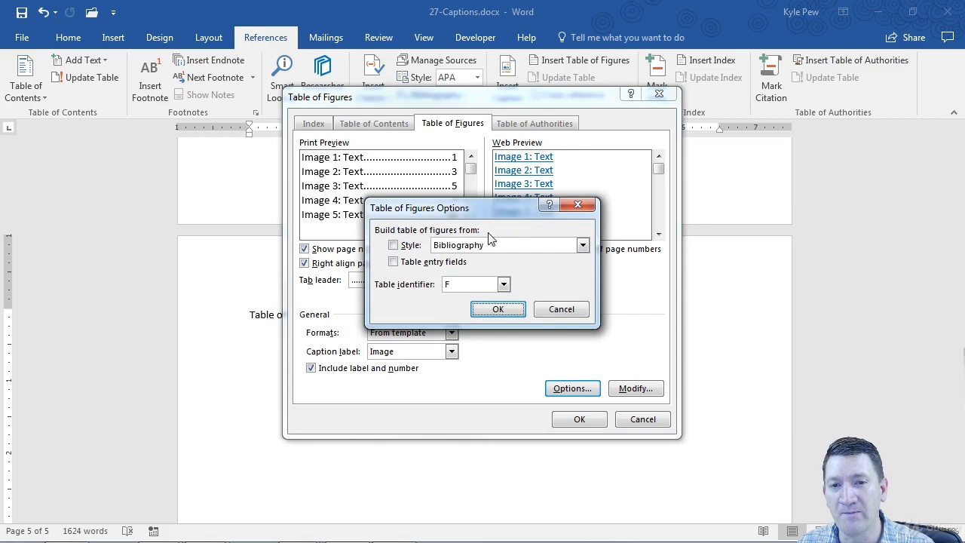
left_click(398, 246)
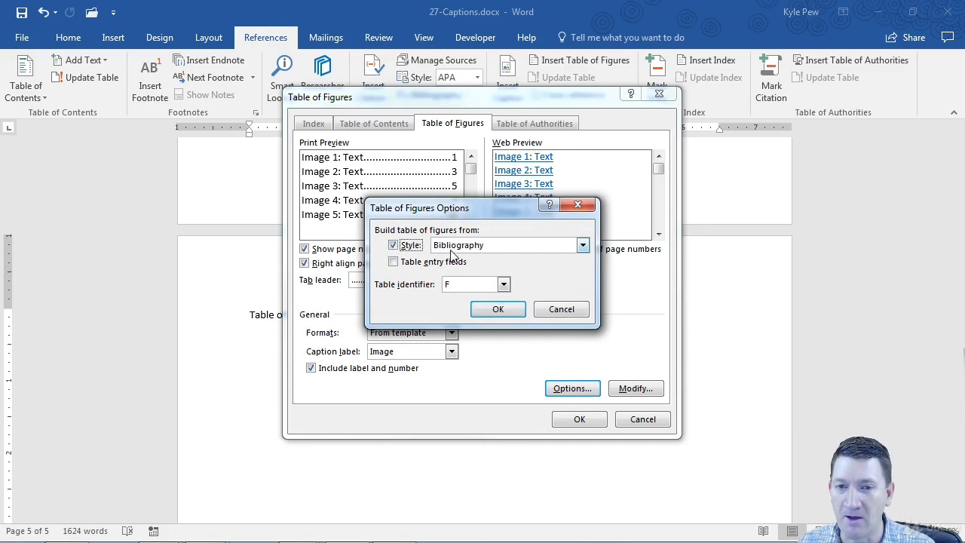
left_click(582, 246)
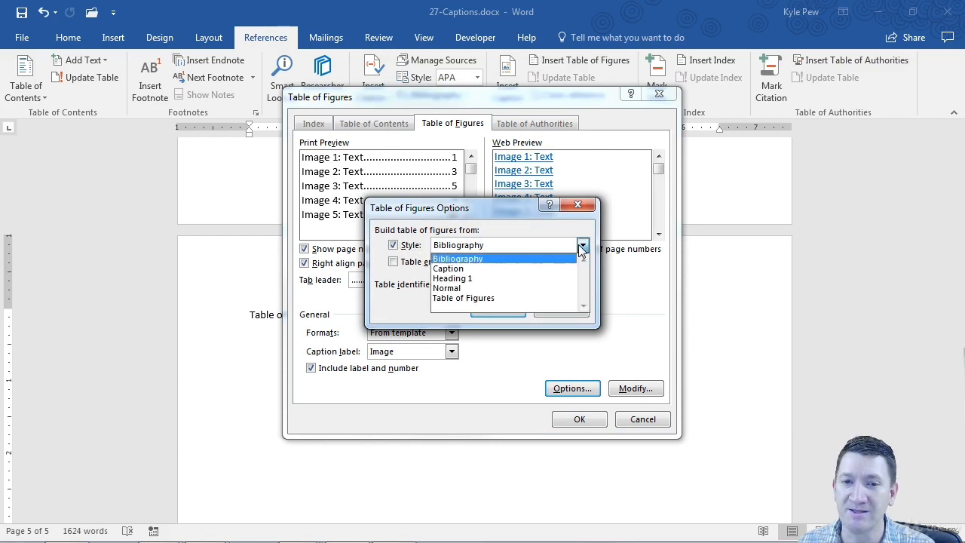
left_click(450, 269)
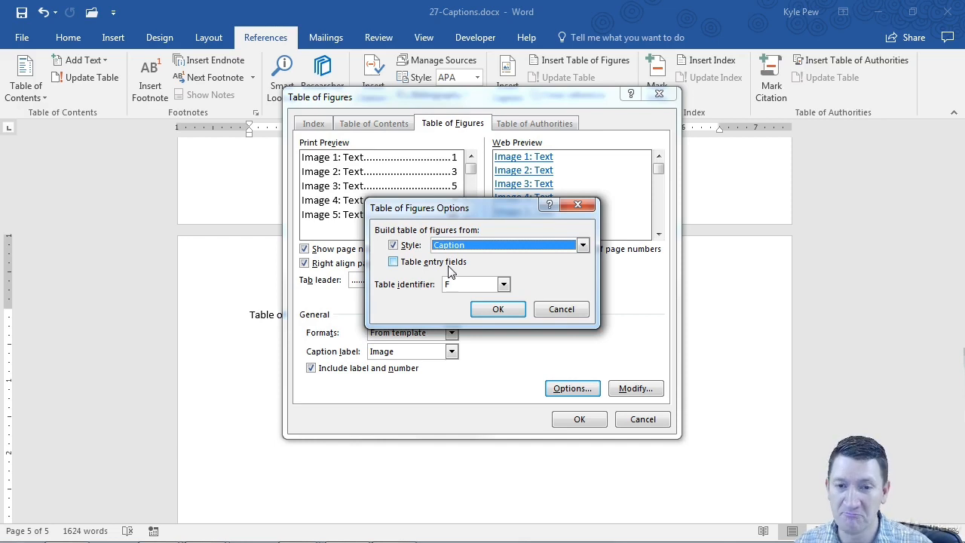
left_click(496, 309)
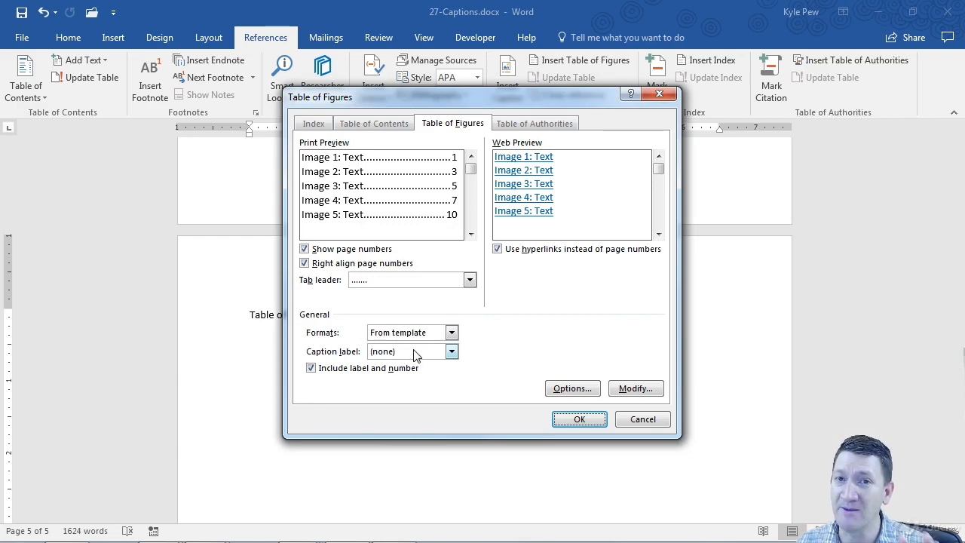
left_click(580, 420)
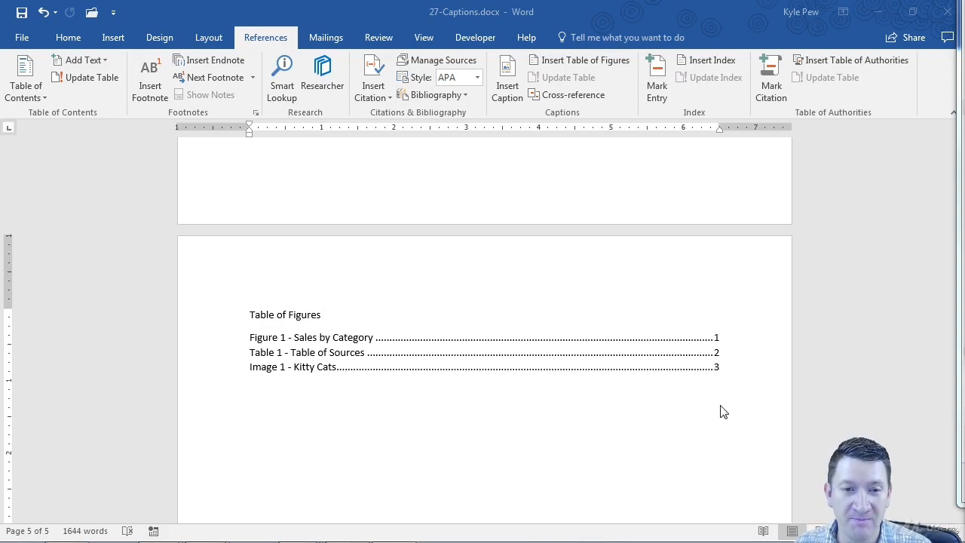
Follow the table of figures links to the Sales by Category chart caption and the Kitty Cats picture caption.
left_click(327, 340, "ctrl")
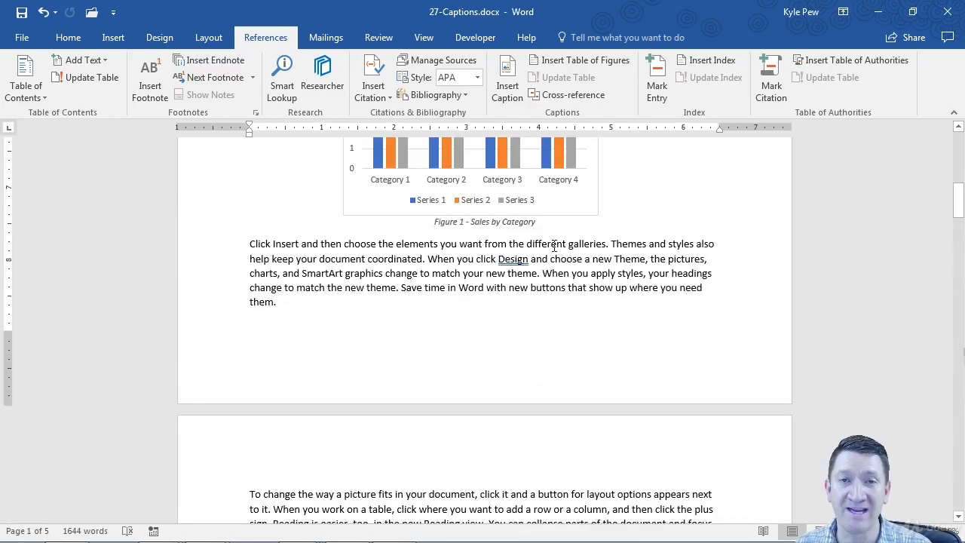
scroll(554, 245, "down", 20)
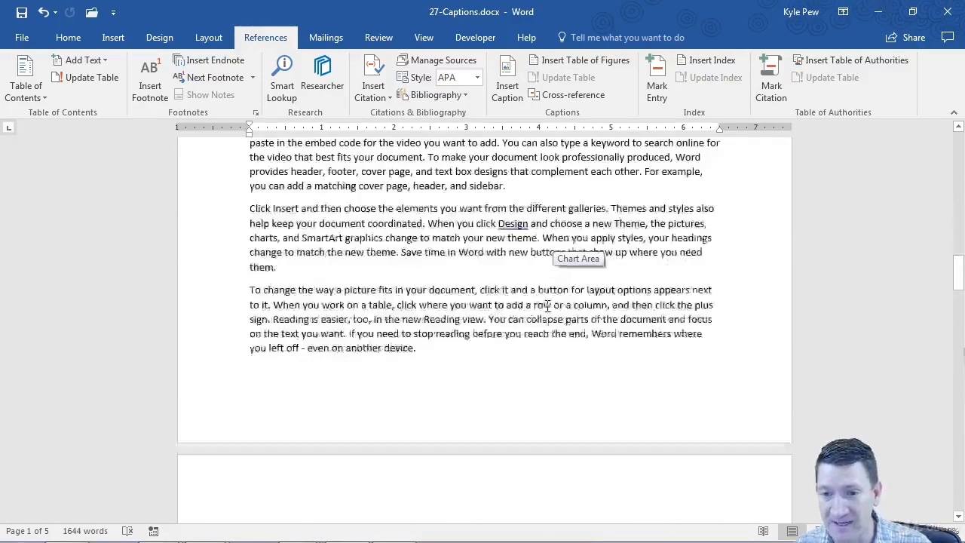
scroll(547, 305, "down", 10)
scroll(548, 306, "down", 5)
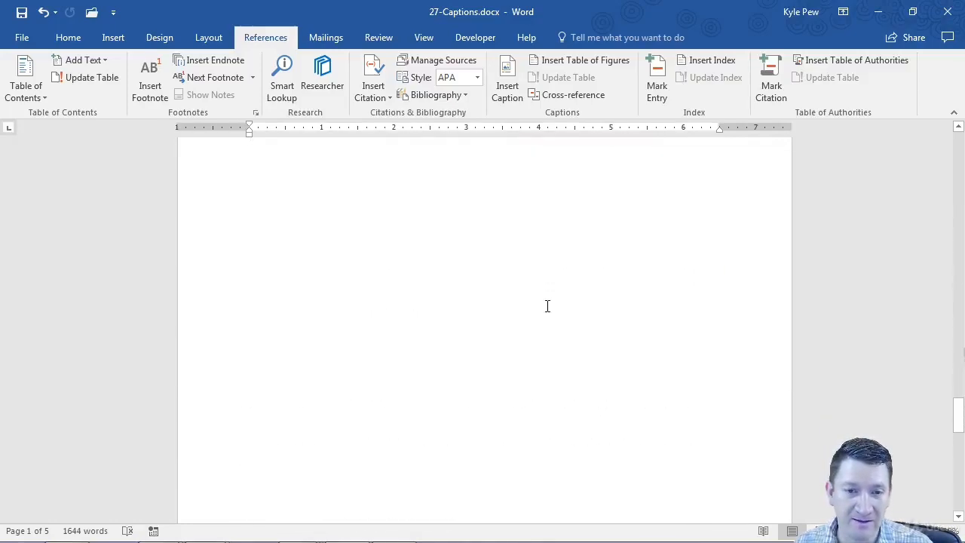
left_click(308, 291, "ctrl")
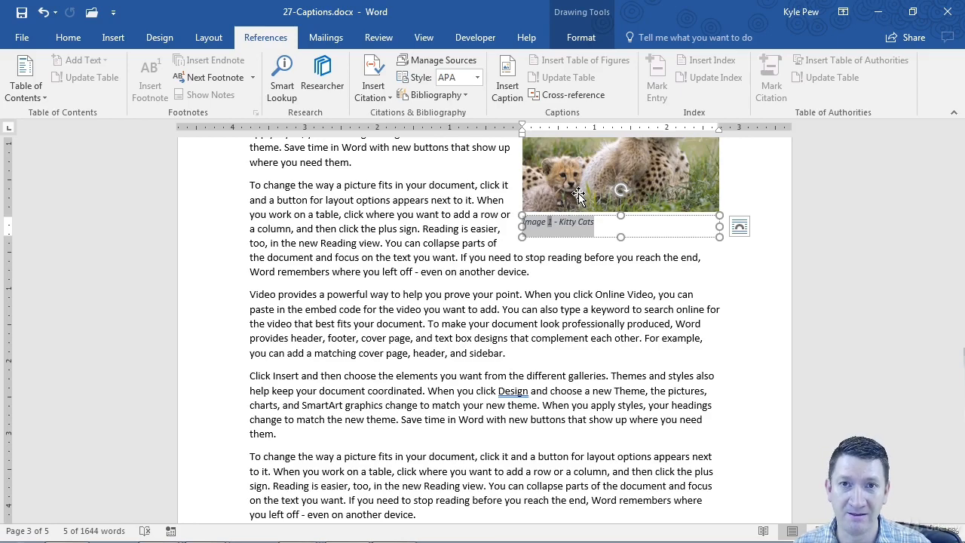
left_click(478, 233)
Add a space after "document" in the first sentence of the second paragraph above the page 1 chart.
scroll(452, 264, "up", 10)
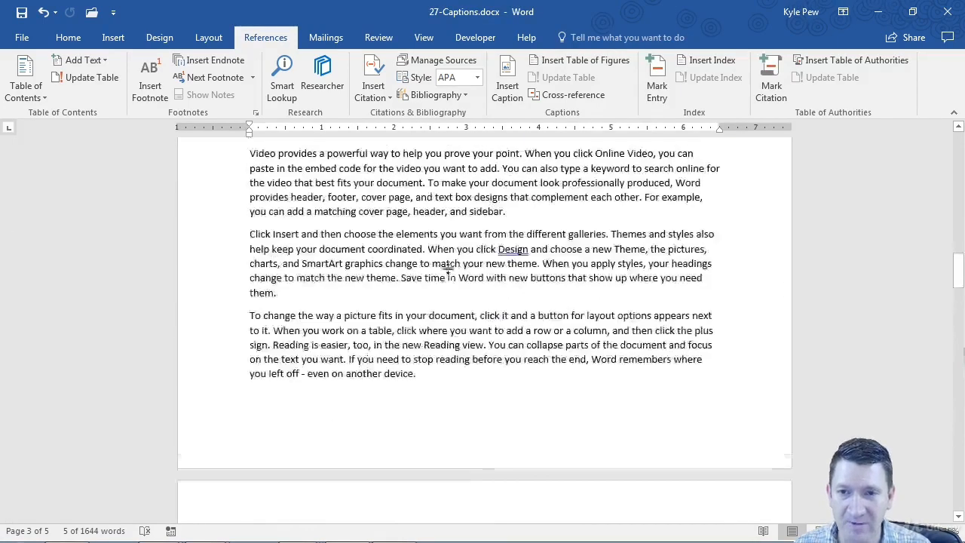
scroll(448, 269, "up", 12)
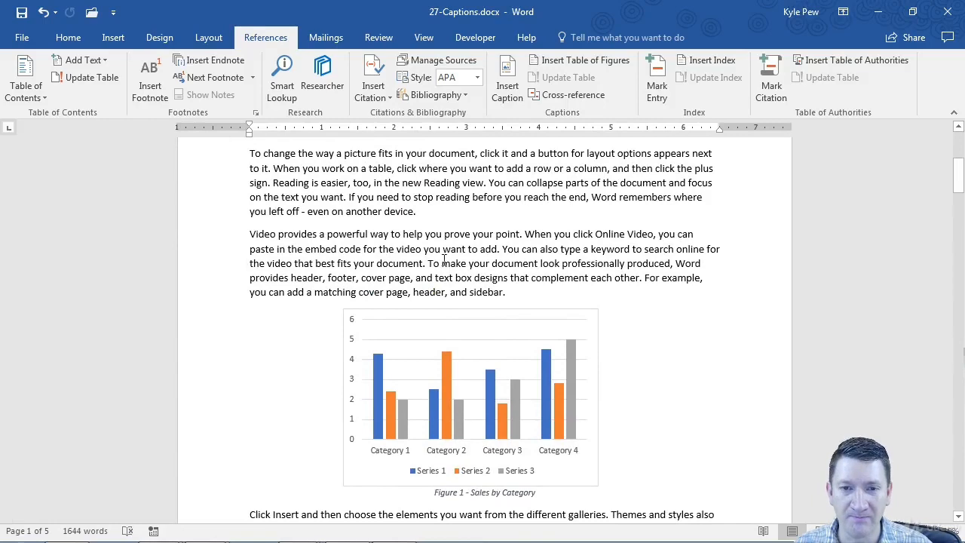
scroll(433, 235, "up", 2)
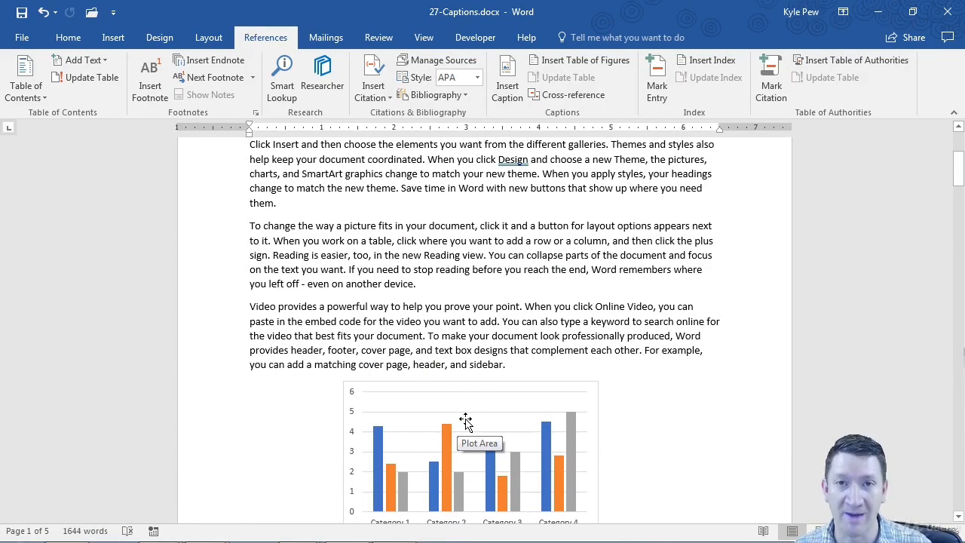
left_click(475, 225)
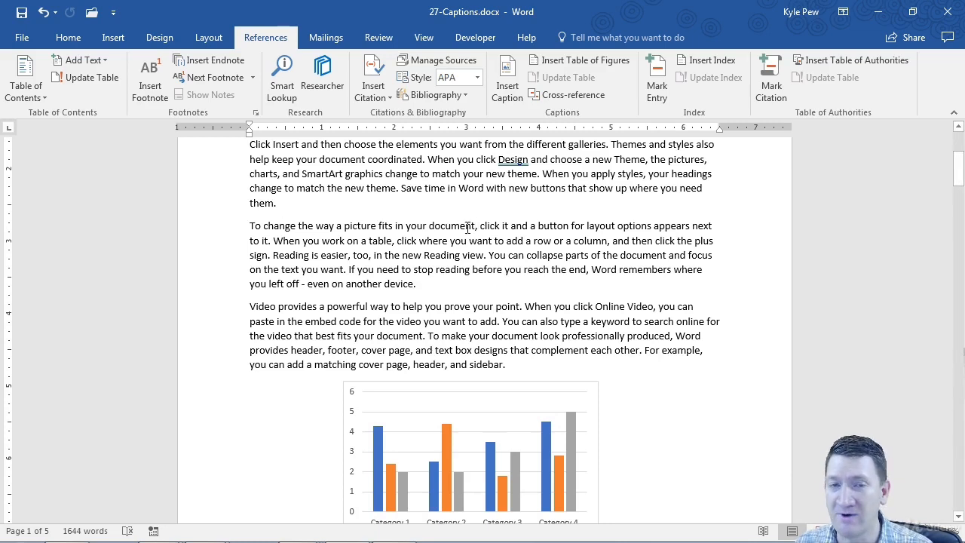
type(",")
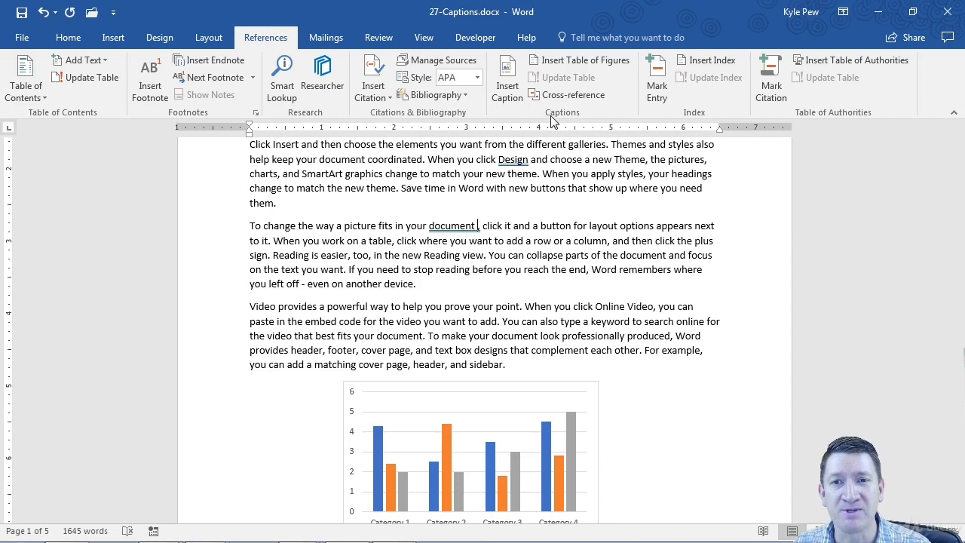
Insert a hyperlinked Above/below cross-reference to the figure caption "Figure 1 - Sales by Category" after "document", and close the Cross-reference dialog.
left_click(570, 94)
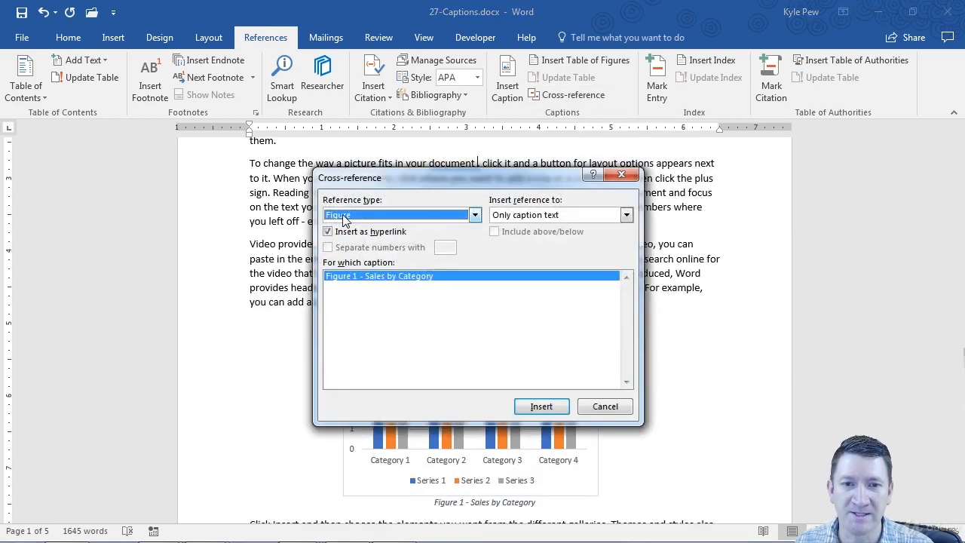
left_click(350, 218)
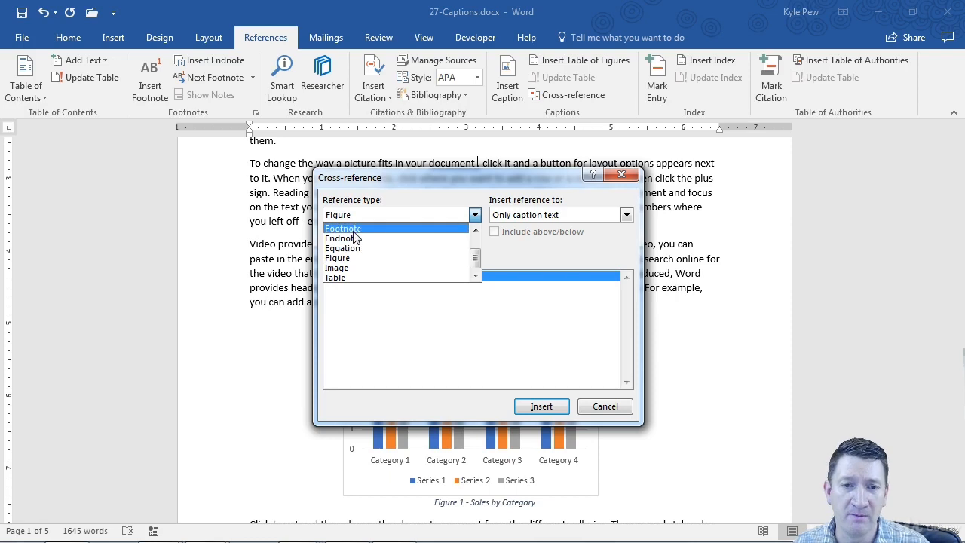
left_click_drag(474, 254, 472, 235)
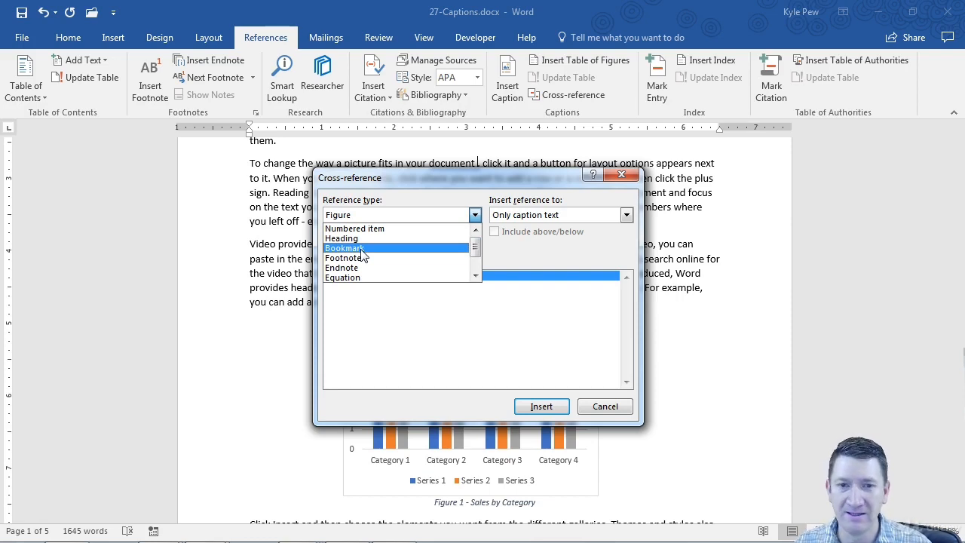
scroll(377, 256, "down", 2)
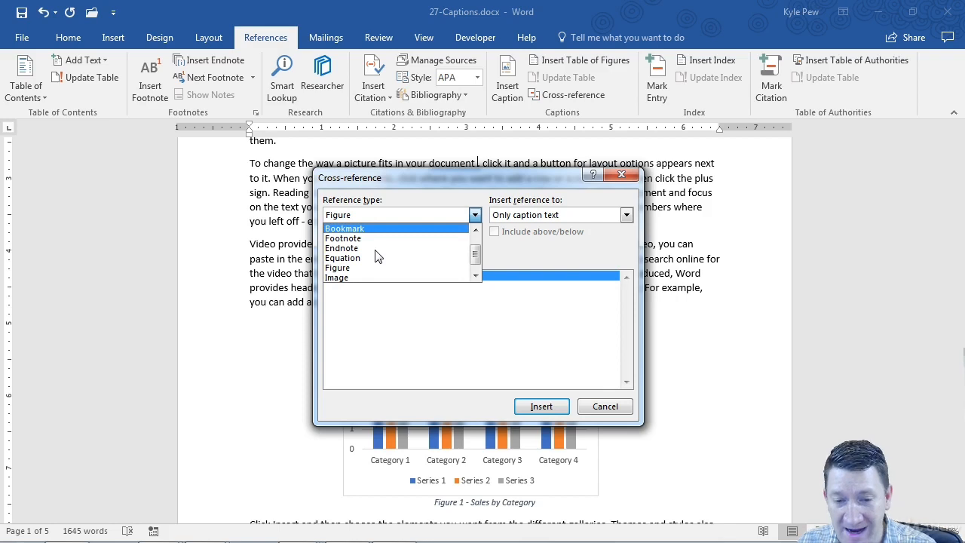
left_click(356, 269)
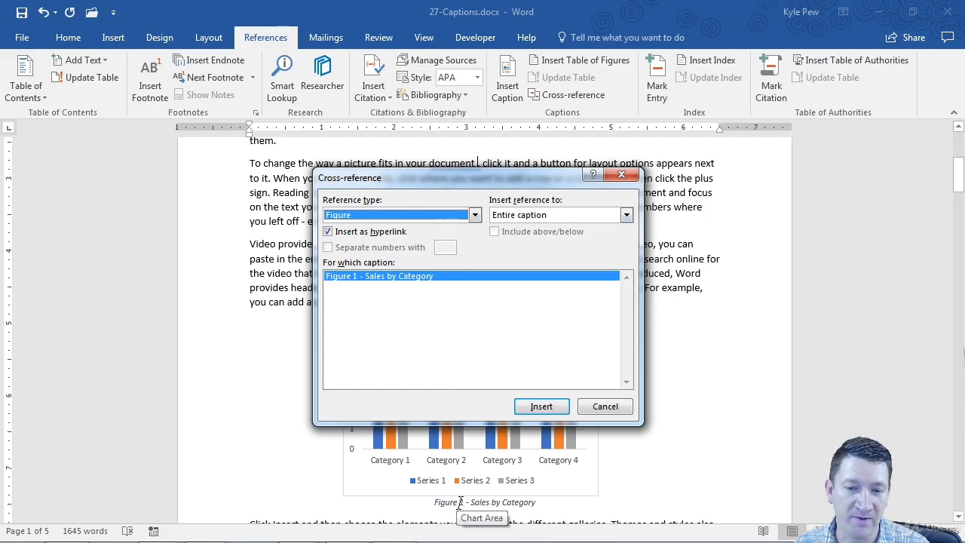
left_click(626, 216)
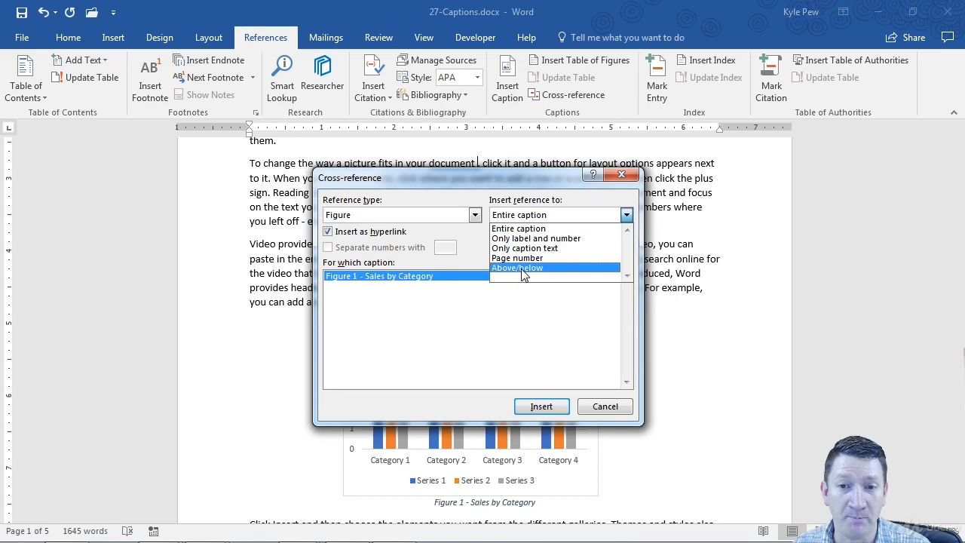
left_click(522, 270)
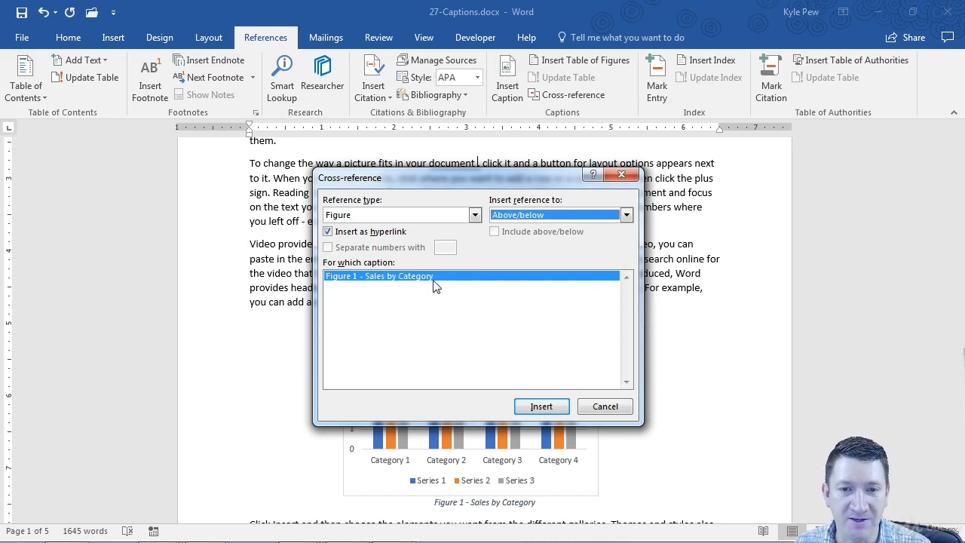
left_click(540, 407)
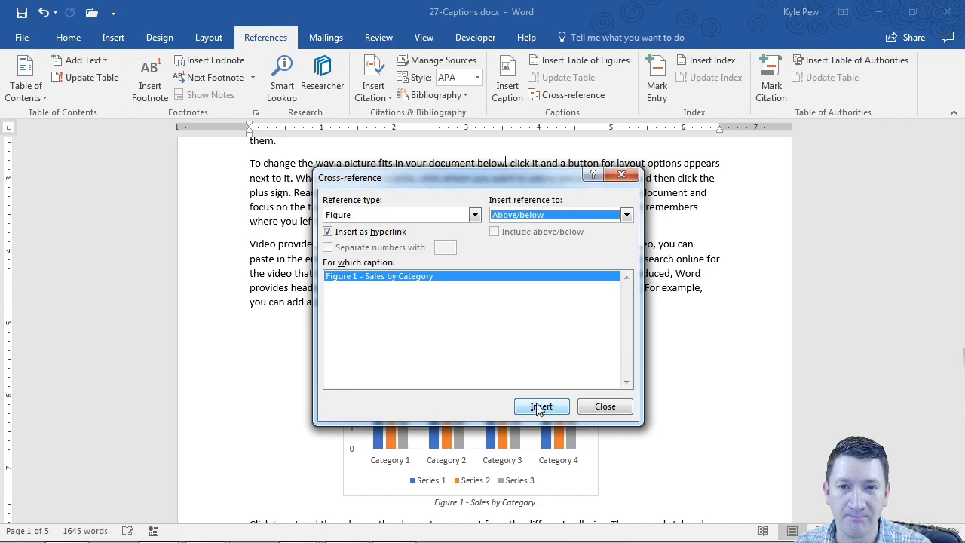
left_click_drag(553, 171, 964, 194)
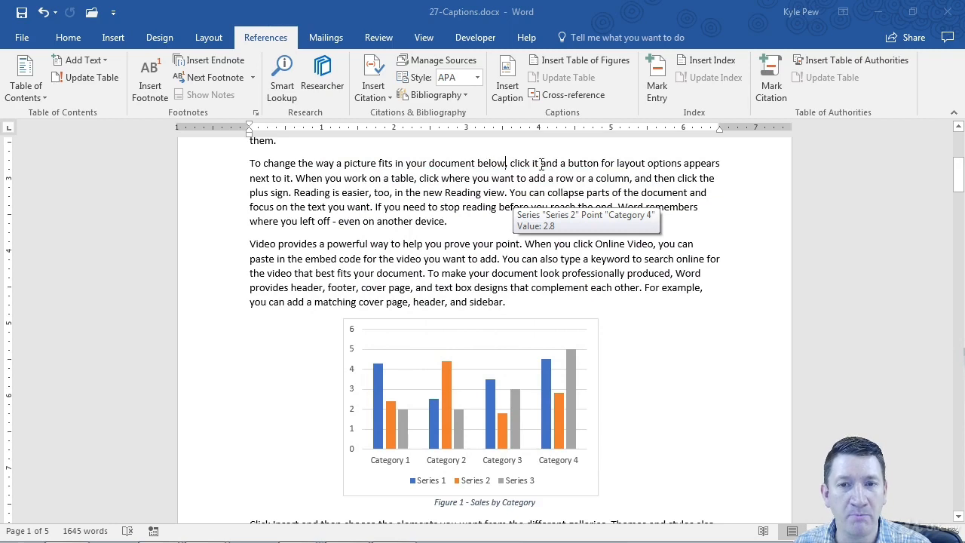
left_click_drag(964, 195, 695, 221)
left_click(695, 220)
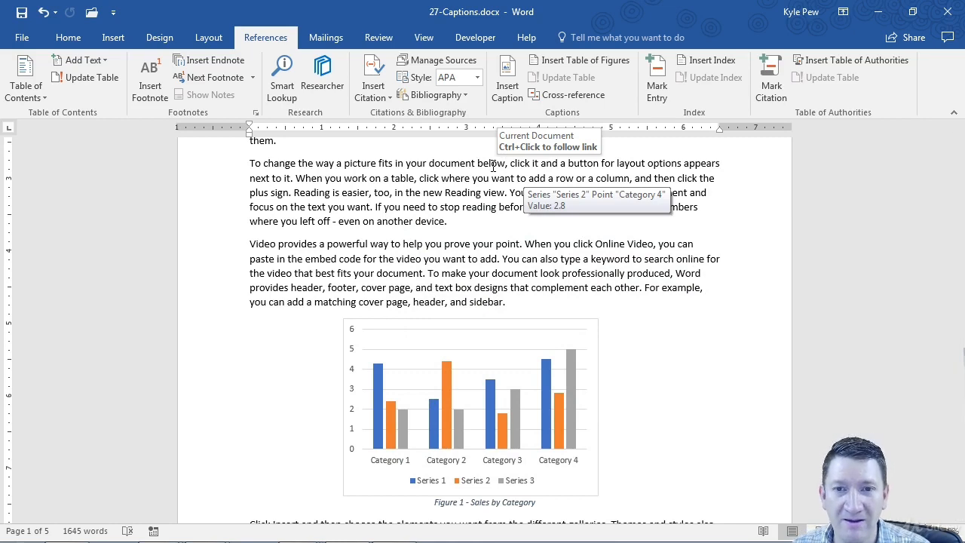
Add "see" before the "below" cross-reference and enclose both words in parentheses to read "(see below)".
left_click(493, 166)
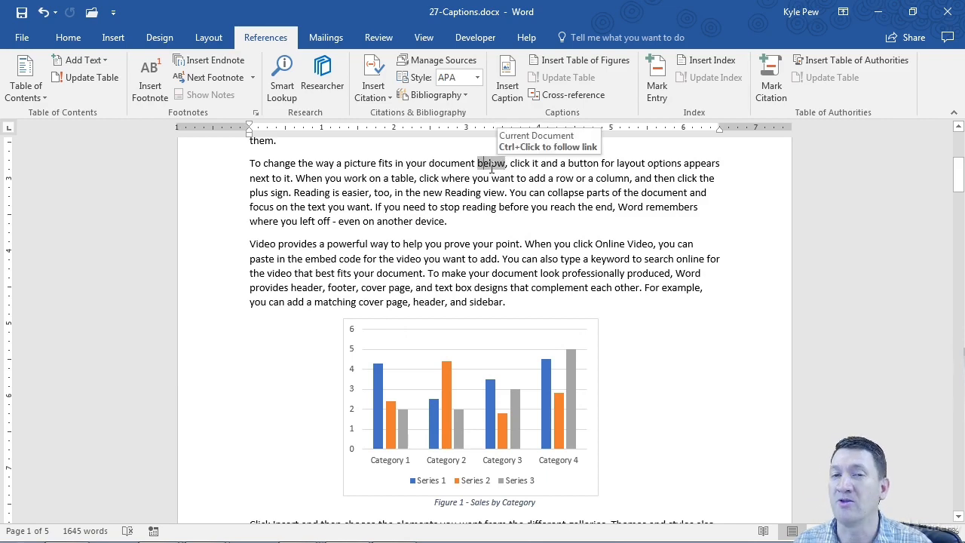
right_click(492, 166)
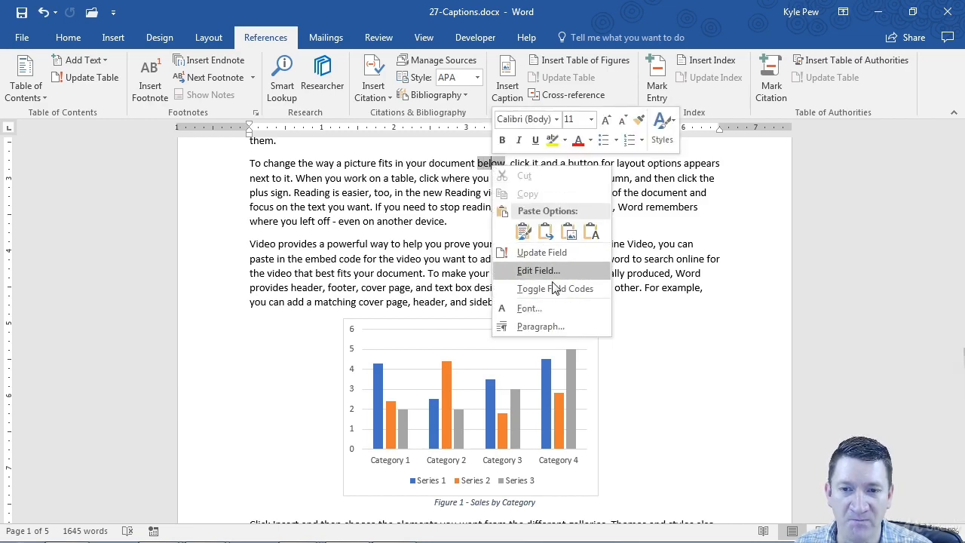
left_click(476, 165)
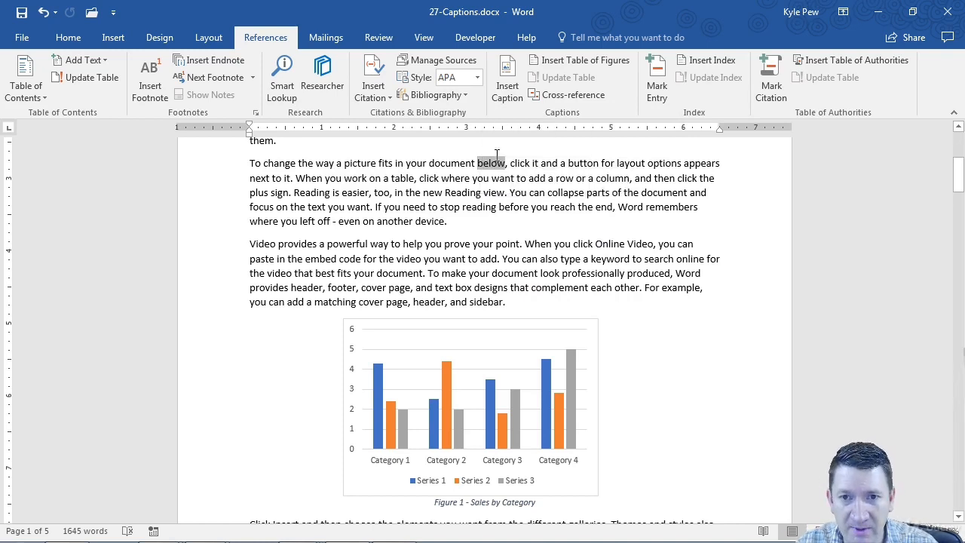
type("see")
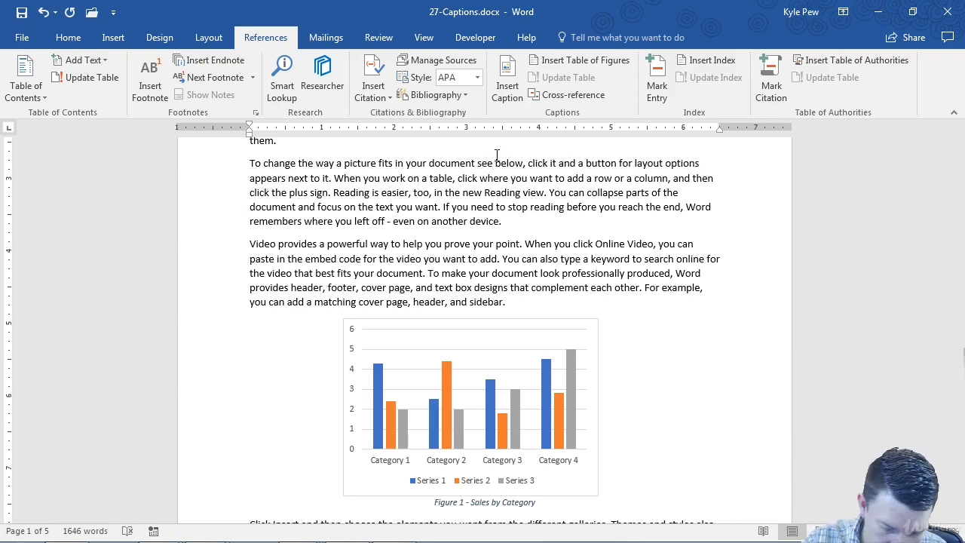
type(" (")
key("Right")
key("Right")
key("Right")
key("Right")
key("Right")
key("Right")
key("Right")
key("Right")
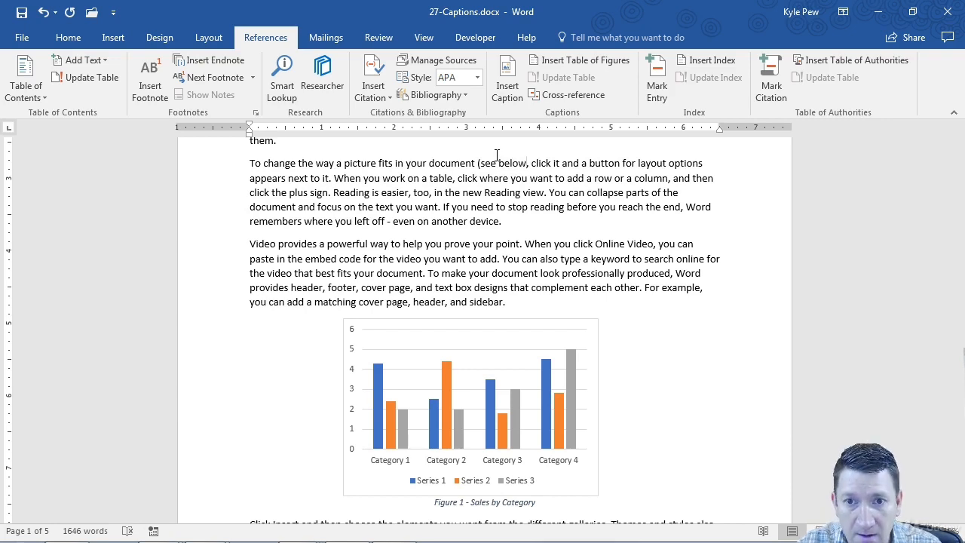
type(")")
Format the "(see below)," text in the paragraph above the chart as bold and italic.
left_click_drag(530, 163, 478, 162)
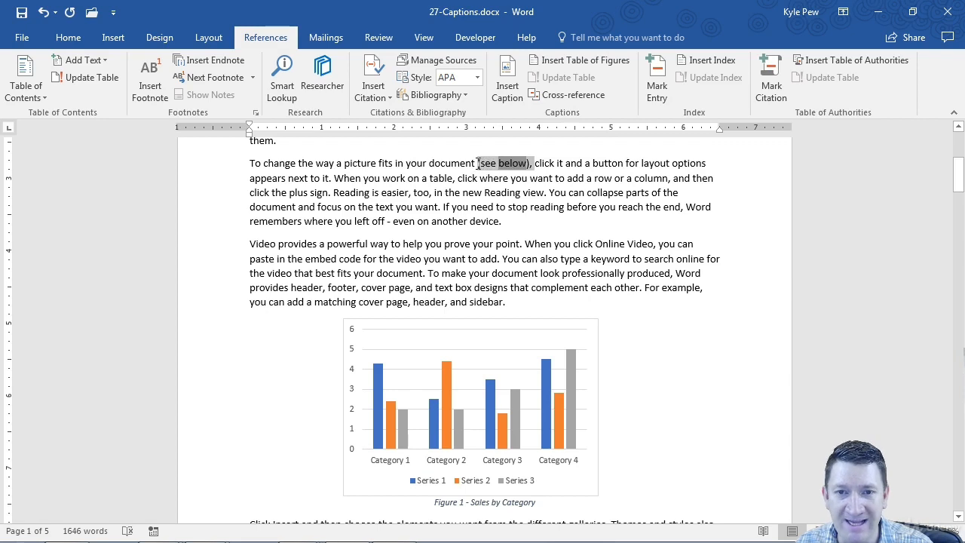
key("ctrl+b")
key("ctrl+i")
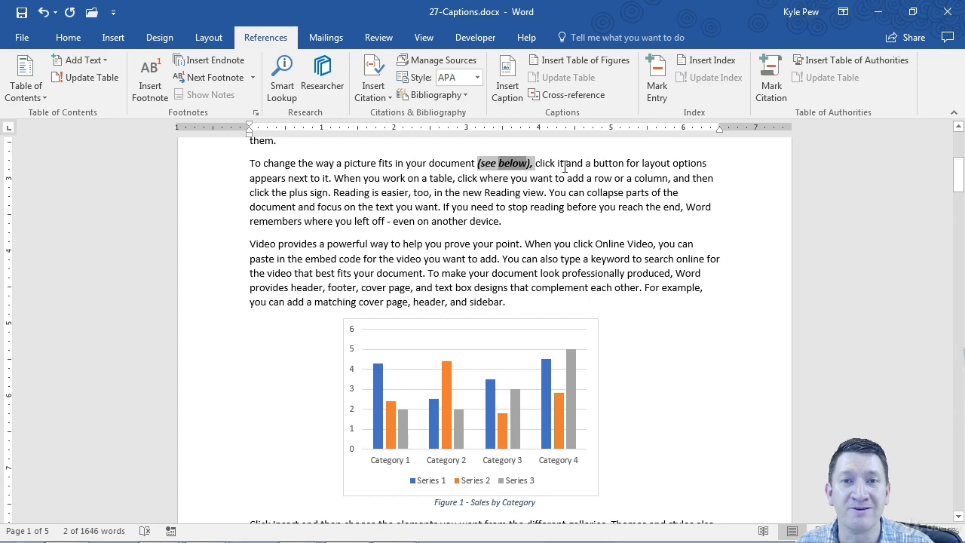
left_click(463, 207)
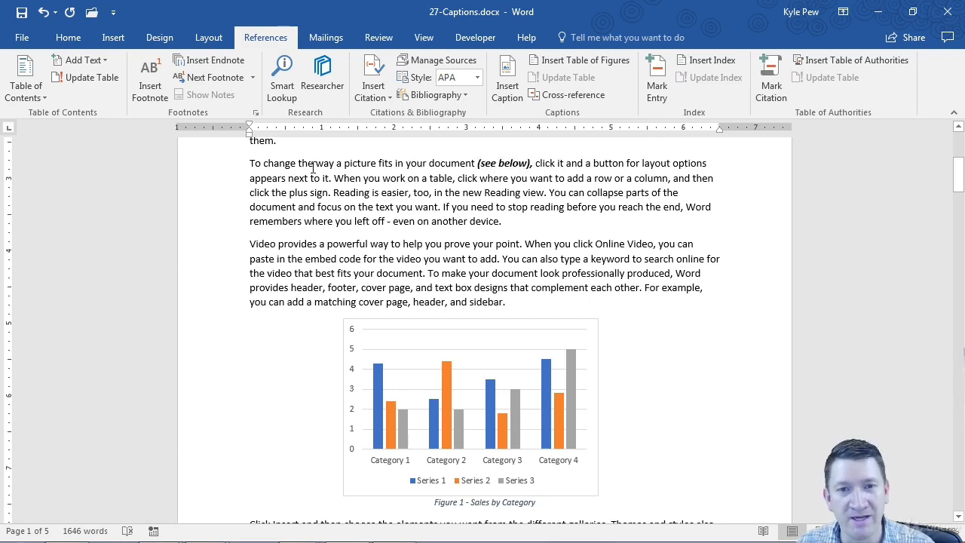
Follow the "below" cross-reference link to the chart caption and continue to the Table of Sources on page 2.
left_click(516, 169, "ctrl")
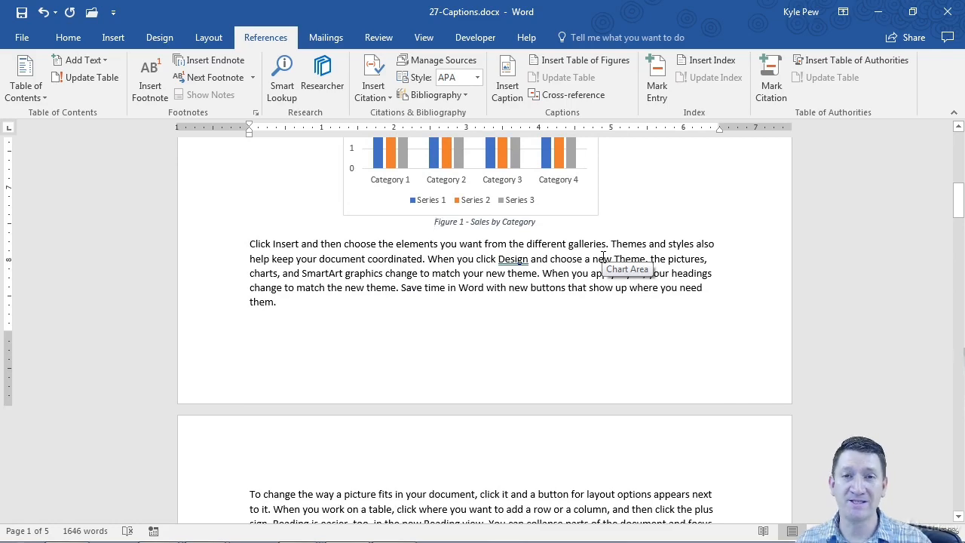
scroll(603, 259, "down", 10)
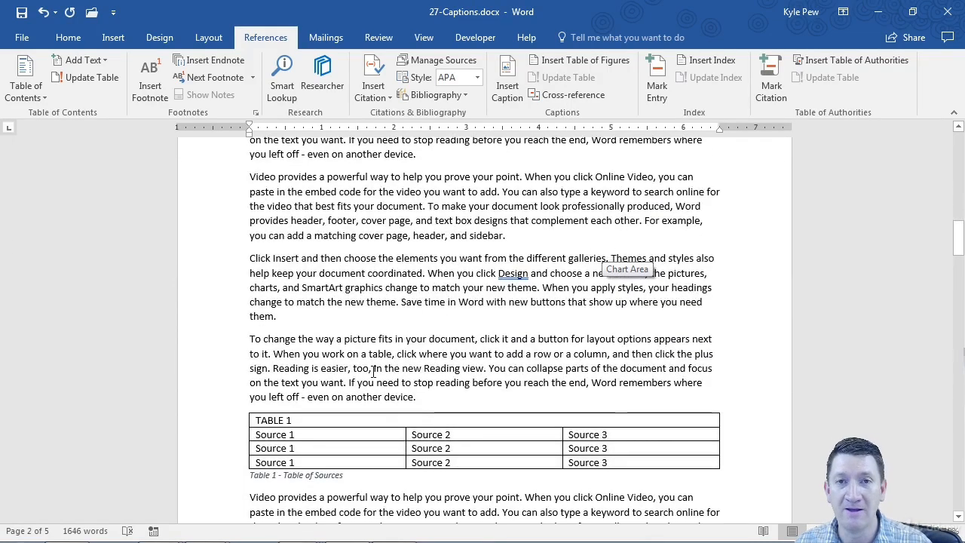